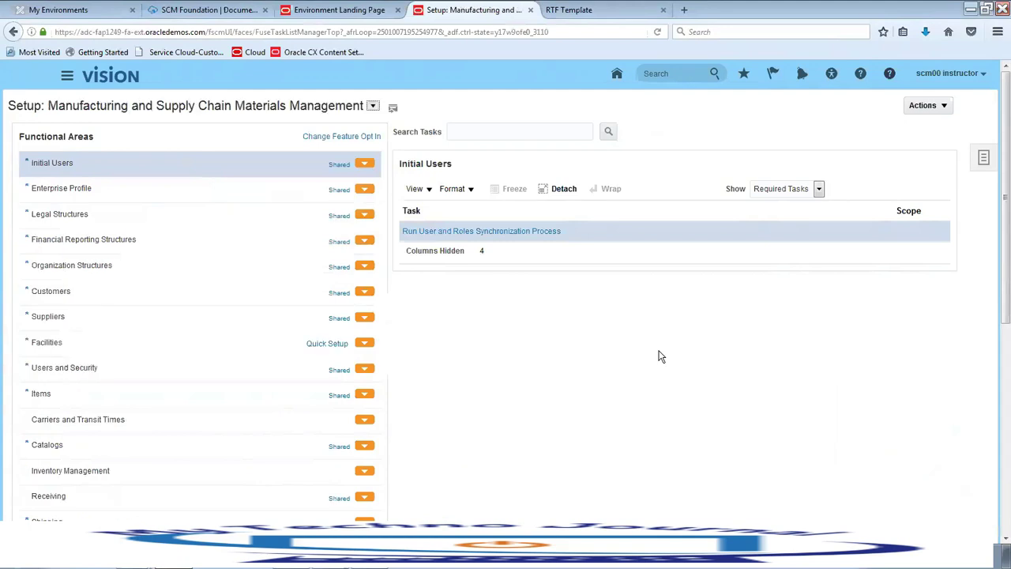
Step: Show the Inventory Management functional area's setup tasks in Materials Management
click(111, 472)
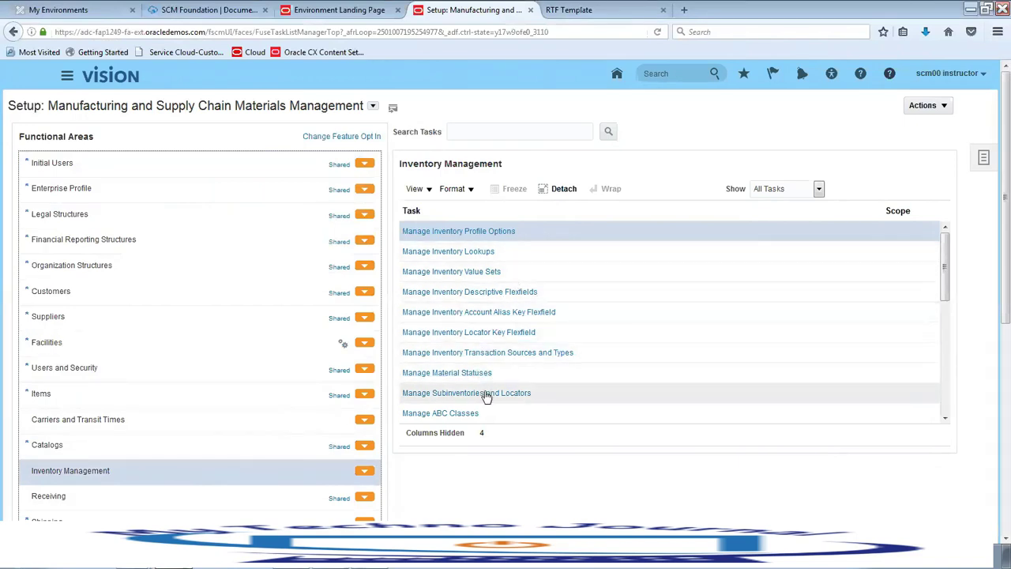
Step: Scroll the Inventory Management tasks and open Manage Interorganization Parameters
drag(948, 261, 952, 338)
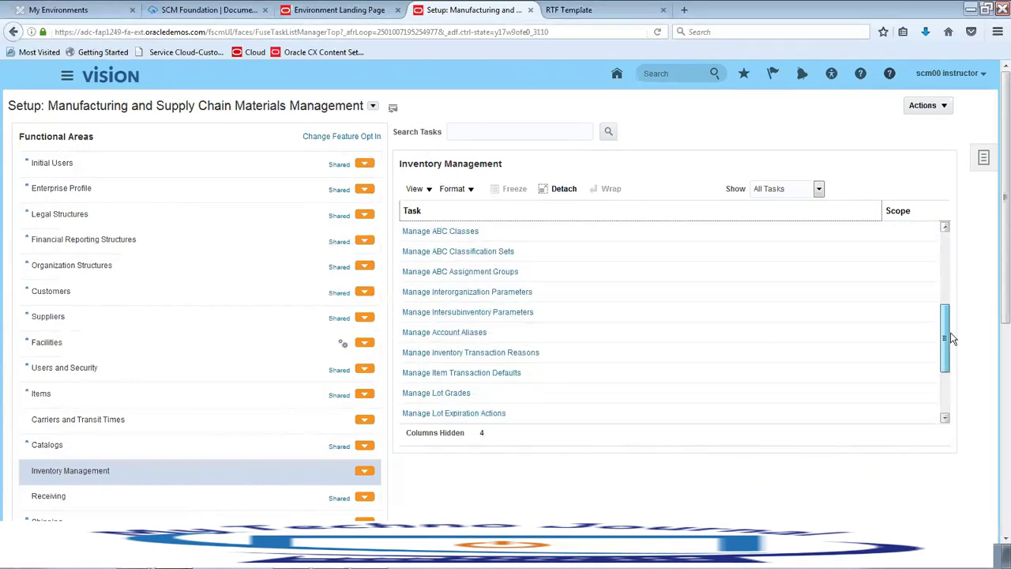
click(478, 293)
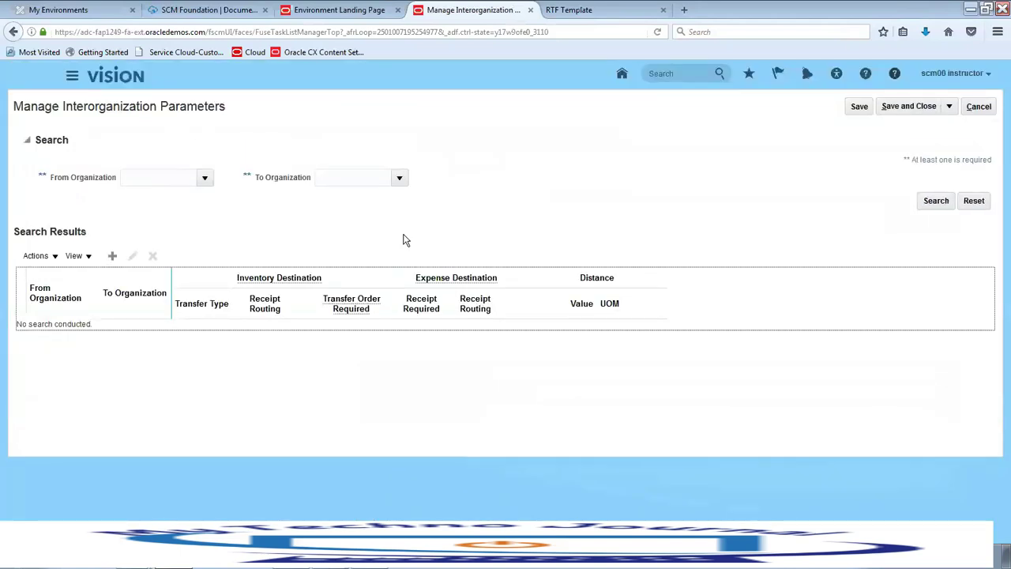
Step: Search parameters from organization 001 to 002 and open that row for editing
click(148, 177)
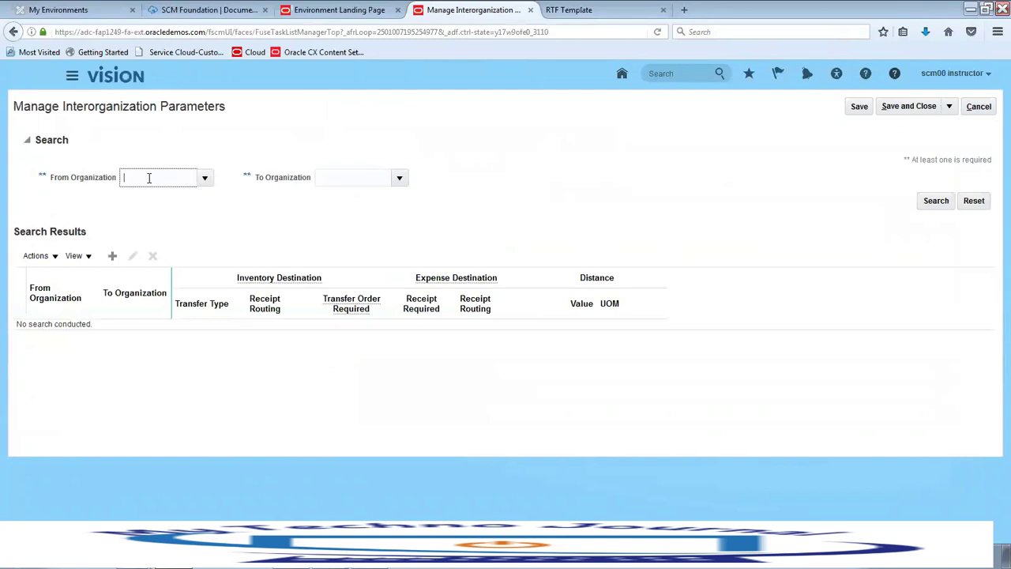
text(001)
key(Tab)
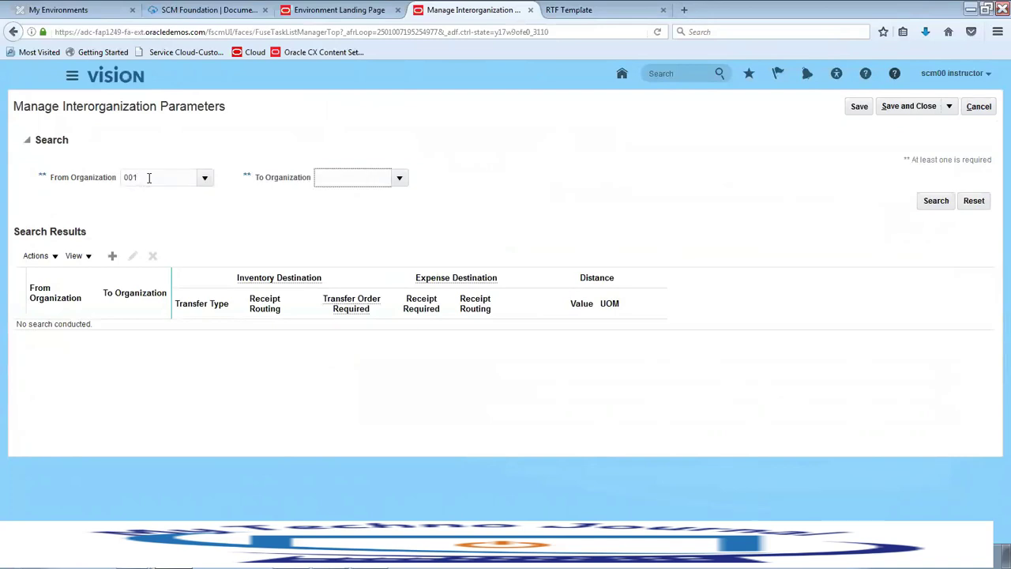
text(002)
click(915, 200)
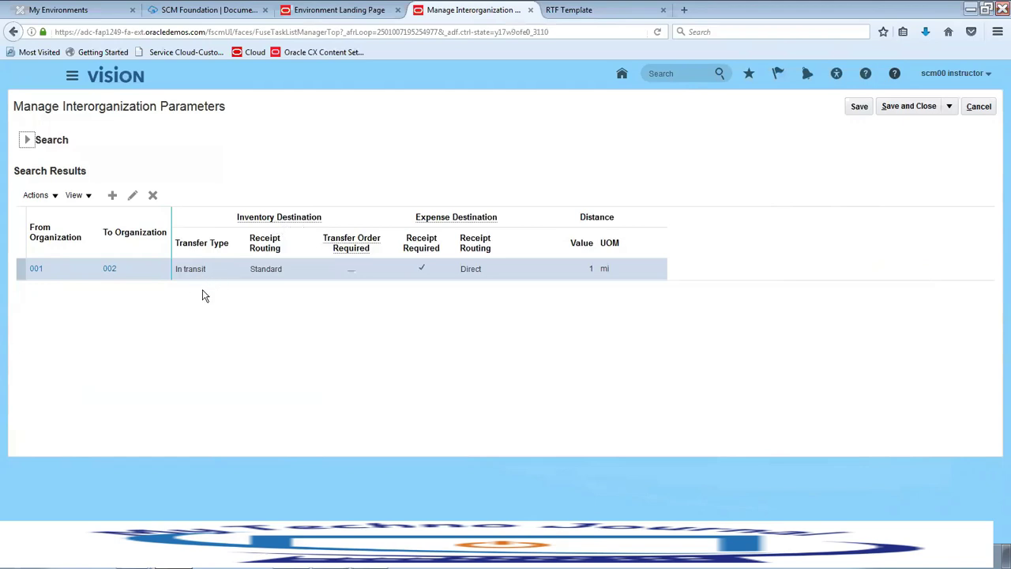
click(131, 198)
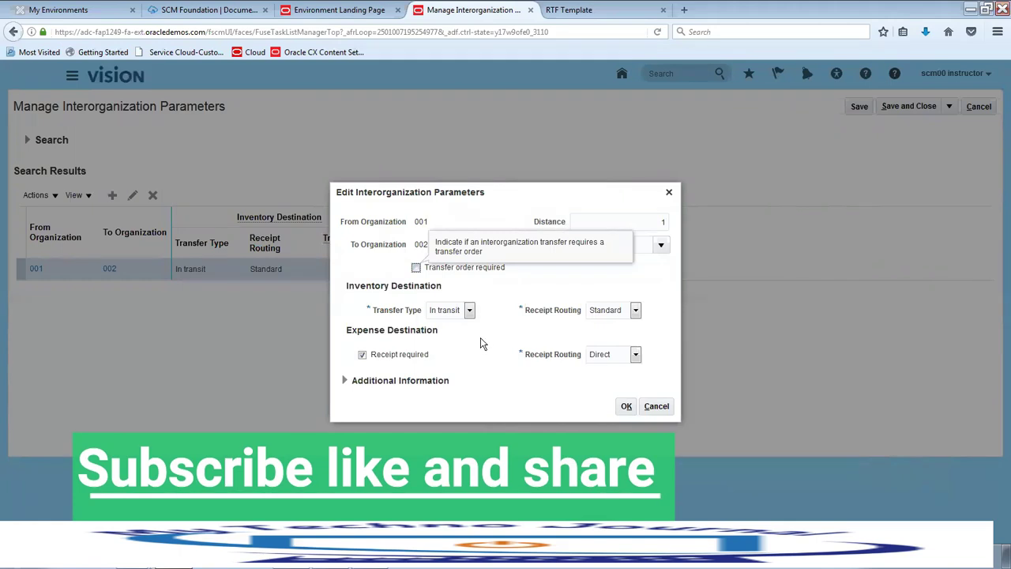
Step: Set the 001-to-002 inventory receipt routing to Inspection, save, and return home
click(617, 313)
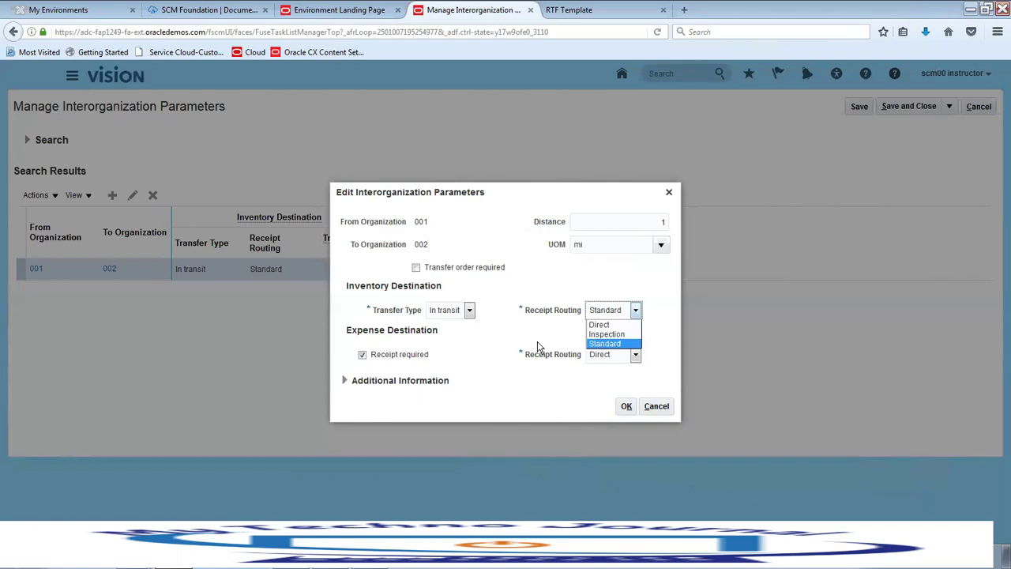
click(606, 334)
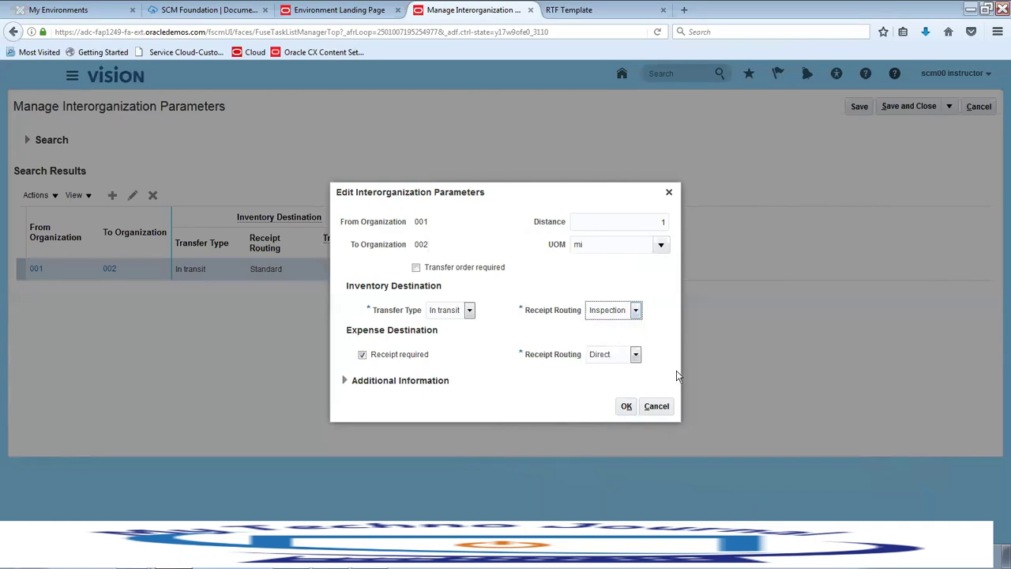
click(624, 408)
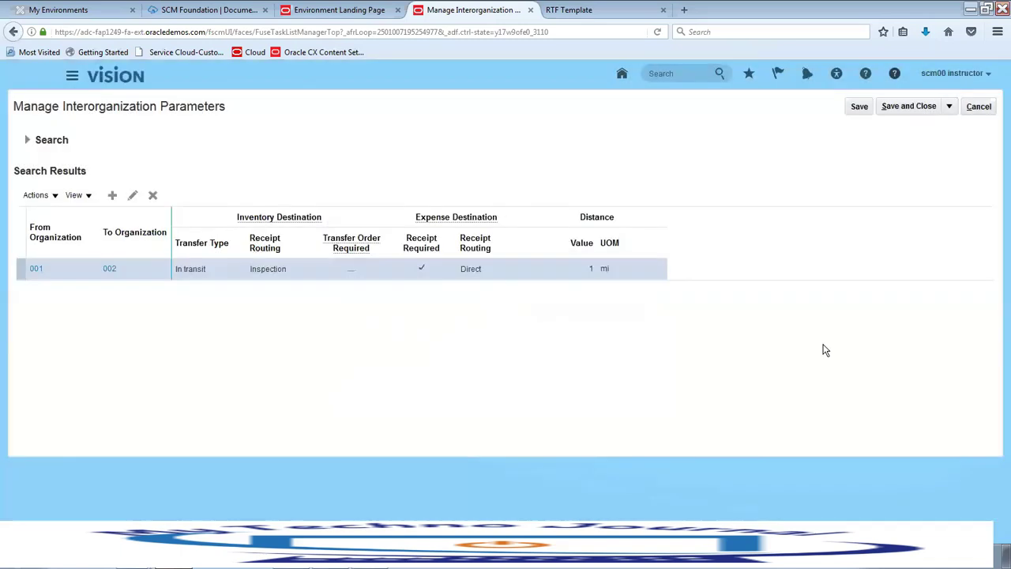
click(925, 108)
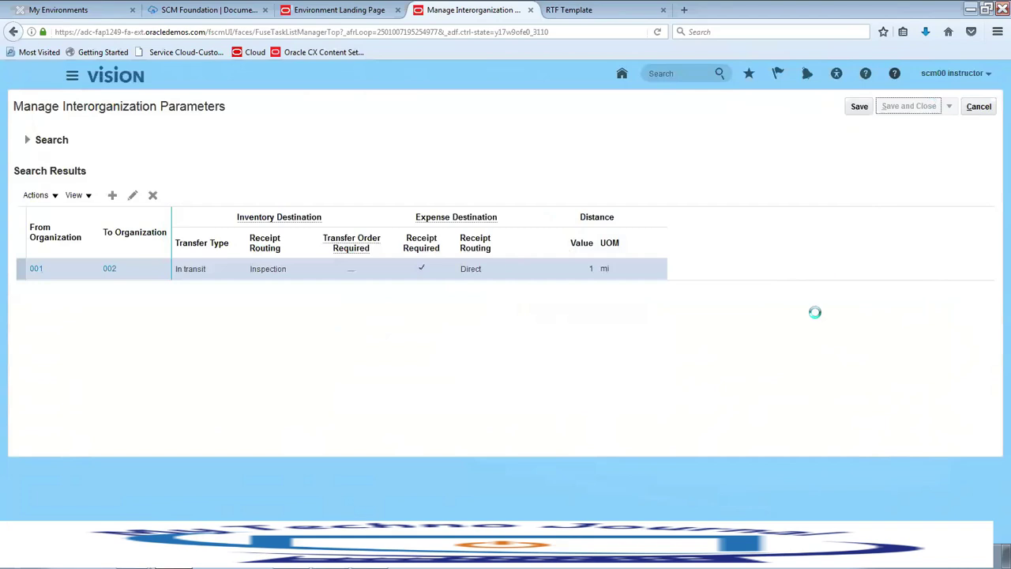
click(617, 73)
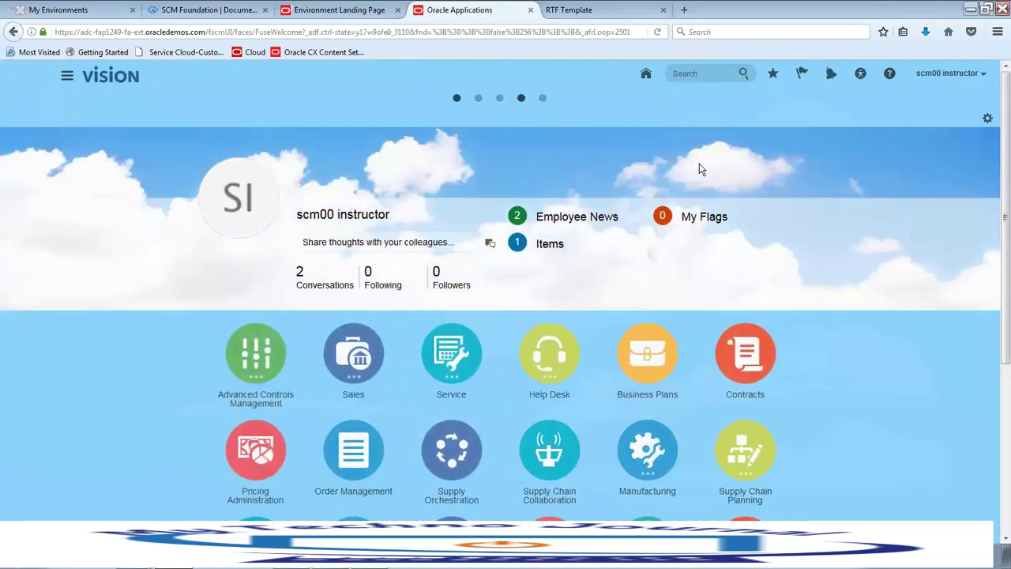
Step: Open the Inventory Management task list, starting and then discarding an interorganization transfer
scroll(229, 450, down, 5)
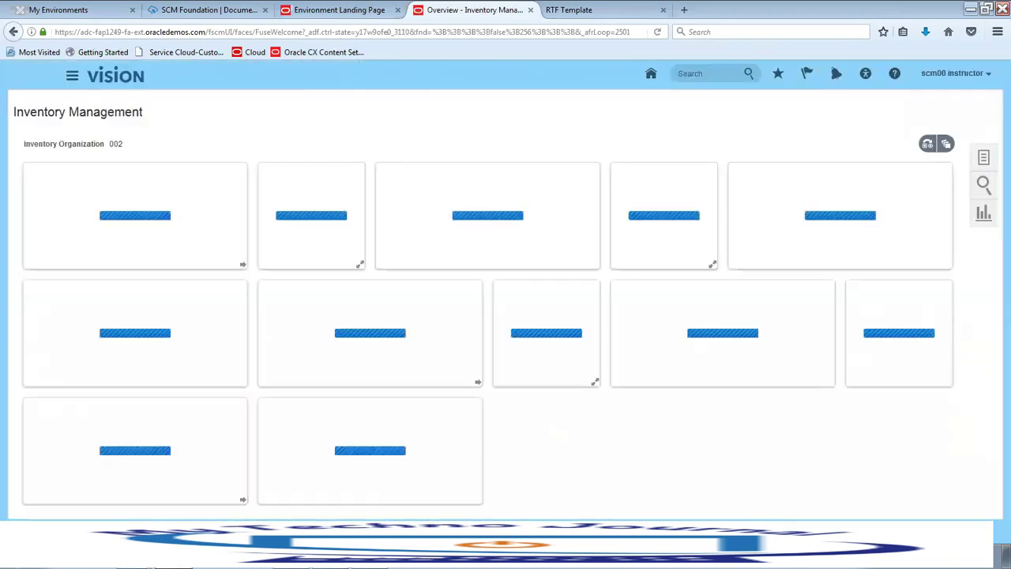
click(987, 163)
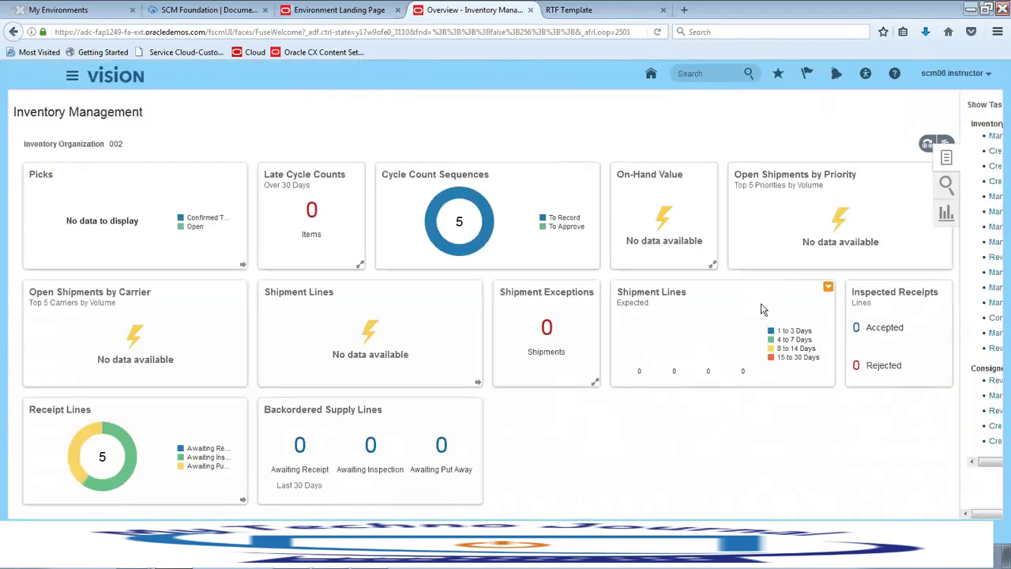
click(917, 109)
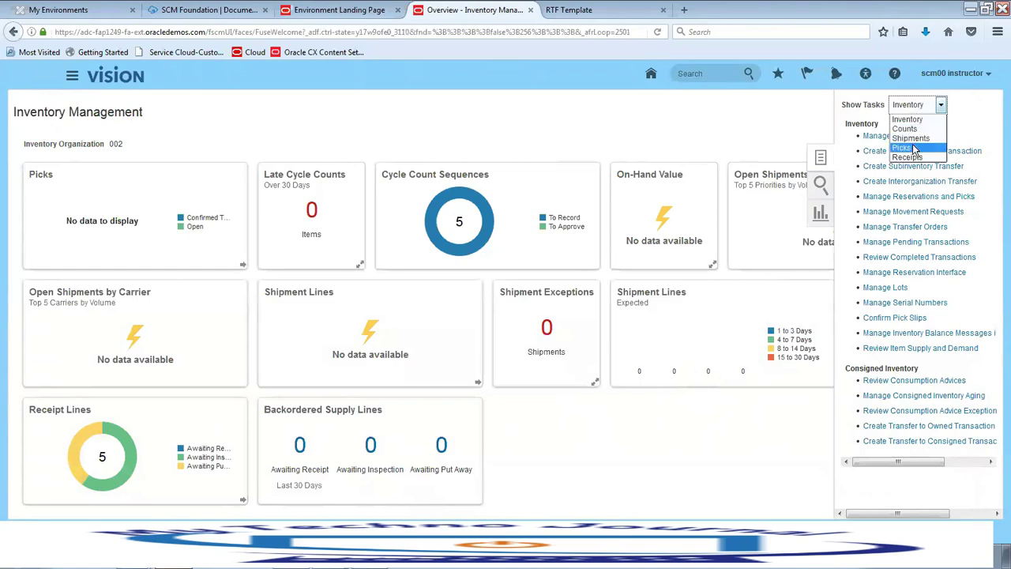
click(734, 120)
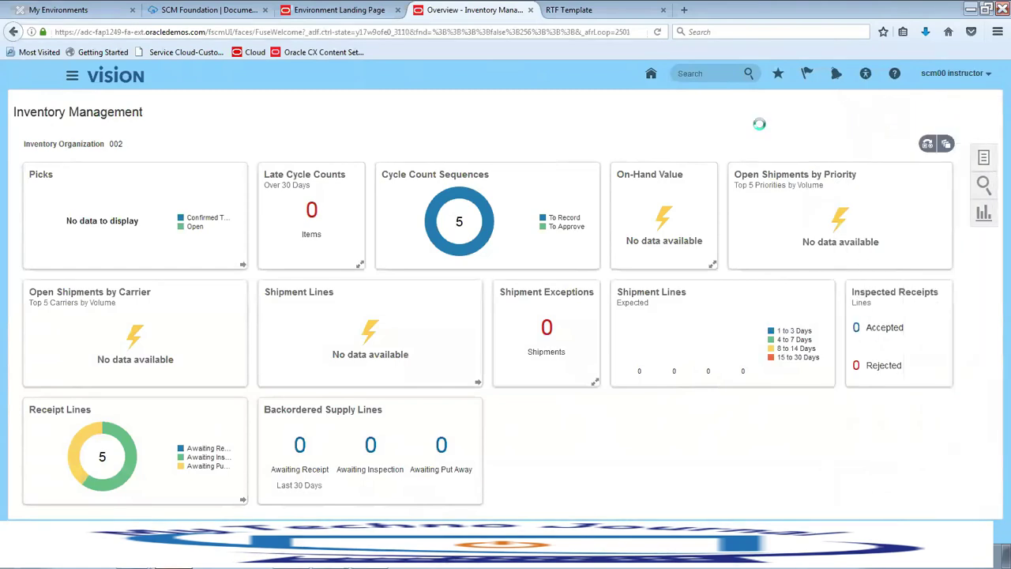
click(984, 164)
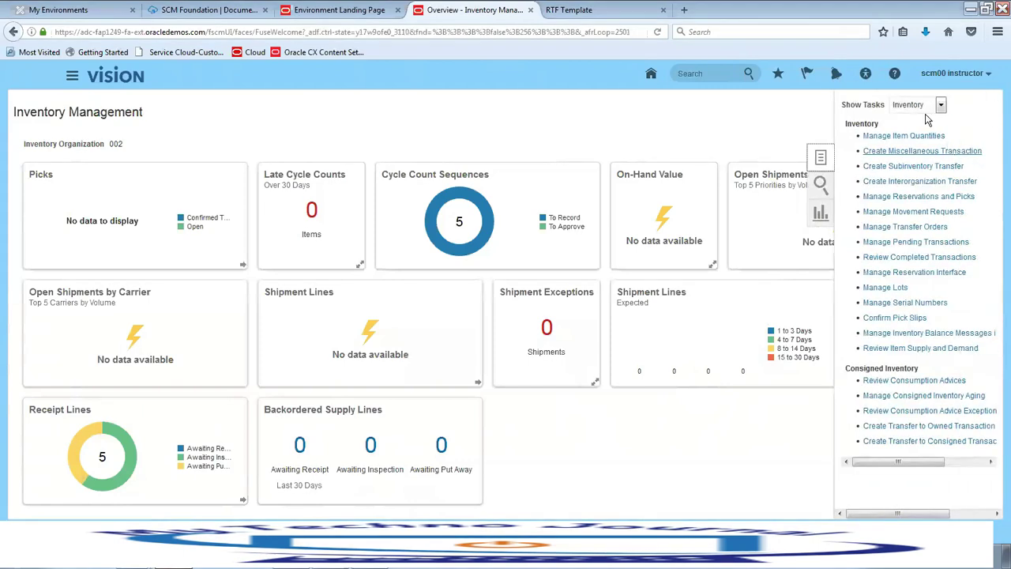
click(921, 183)
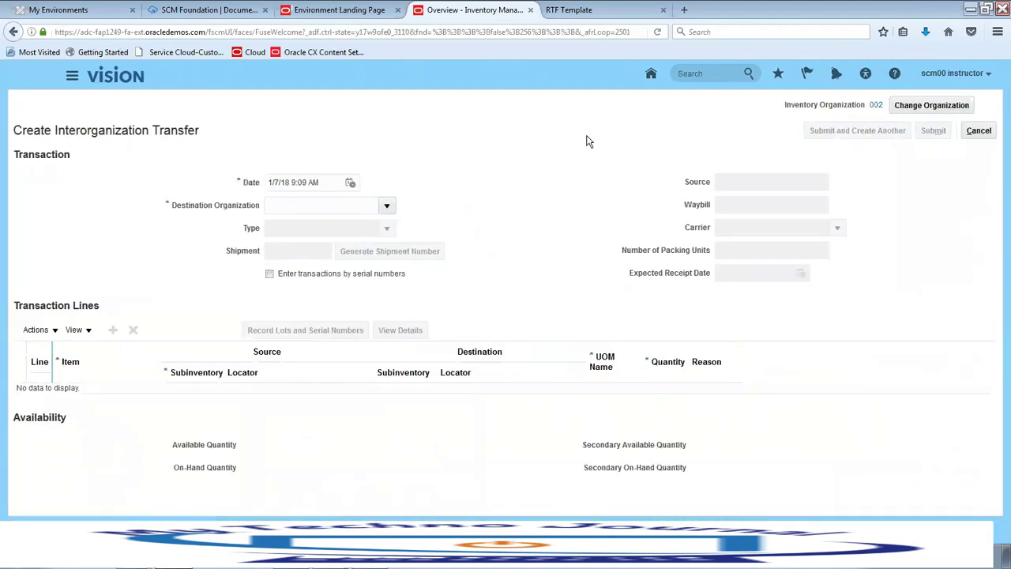
click(983, 133)
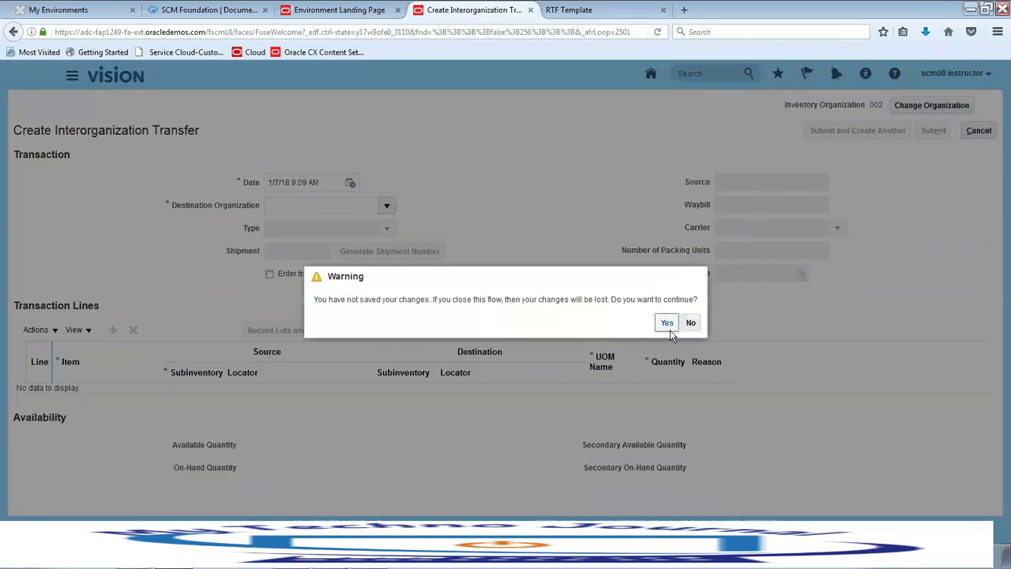
click(667, 324)
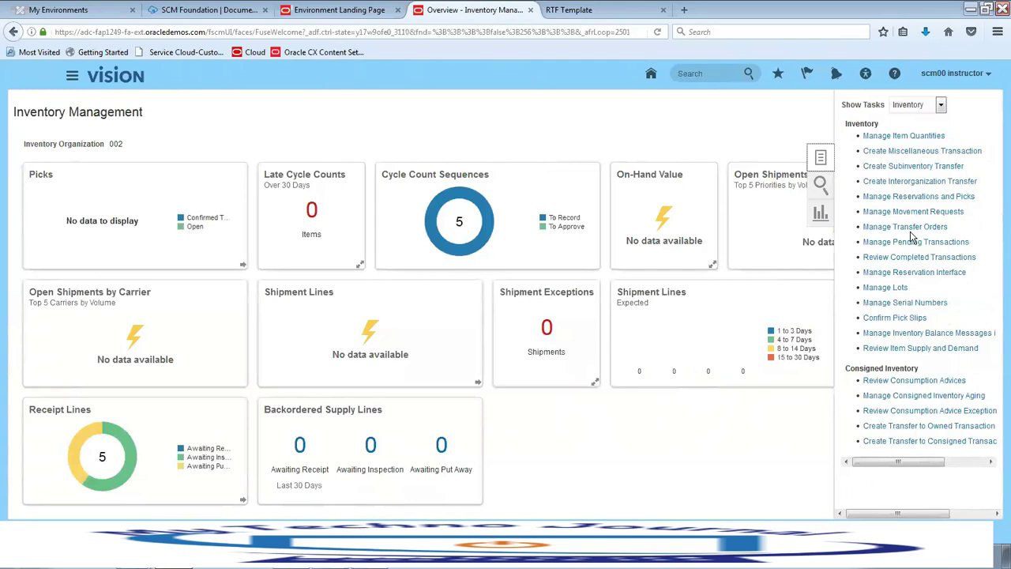
Step: In Manage Item Quantities, clear the 002 organization filter and enter item AS6500
click(904, 136)
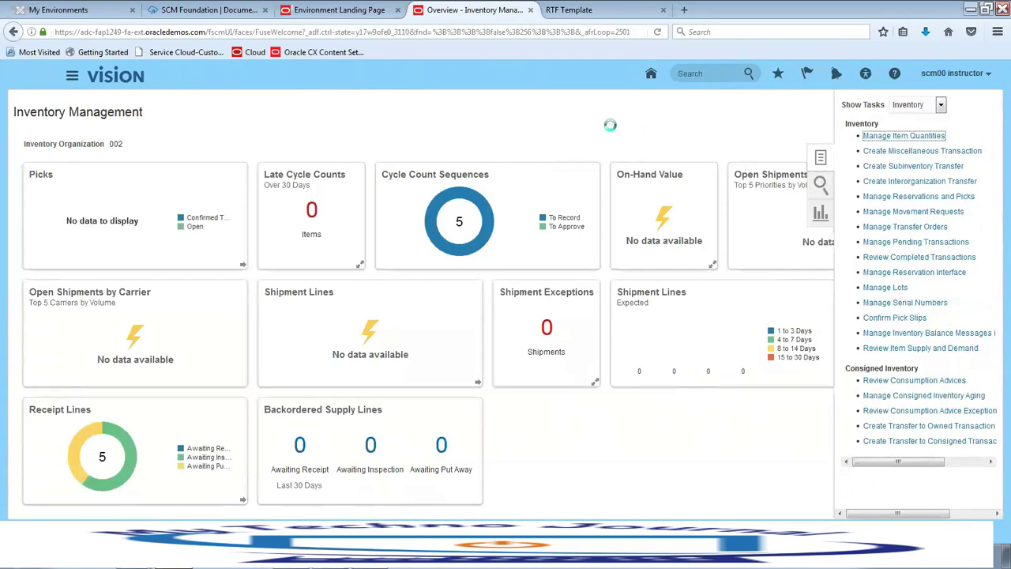
click(144, 193)
click(148, 241)
key(BackSpace)
click(109, 192)
text(AS65001)
click(791, 287)
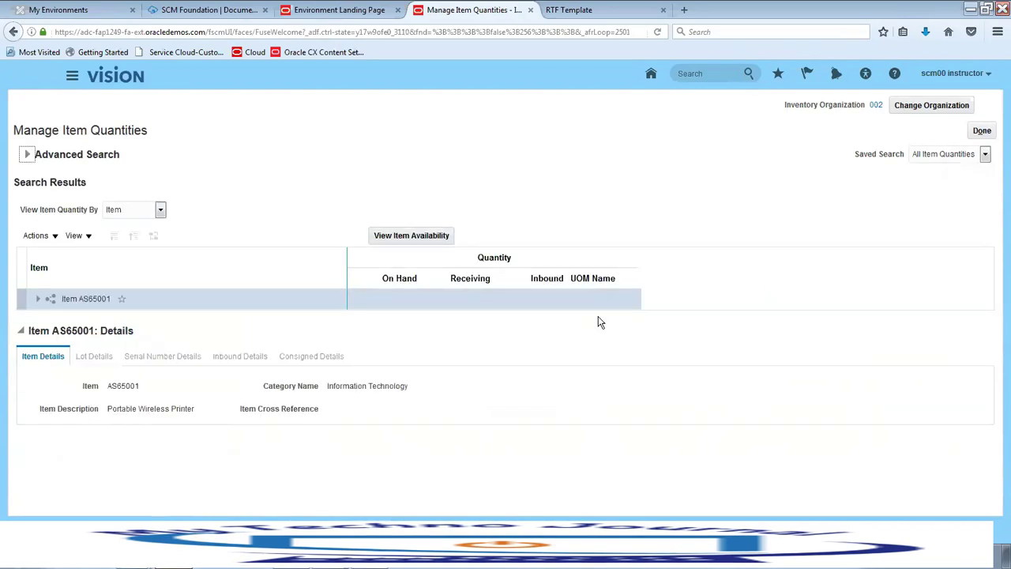
click(38, 301)
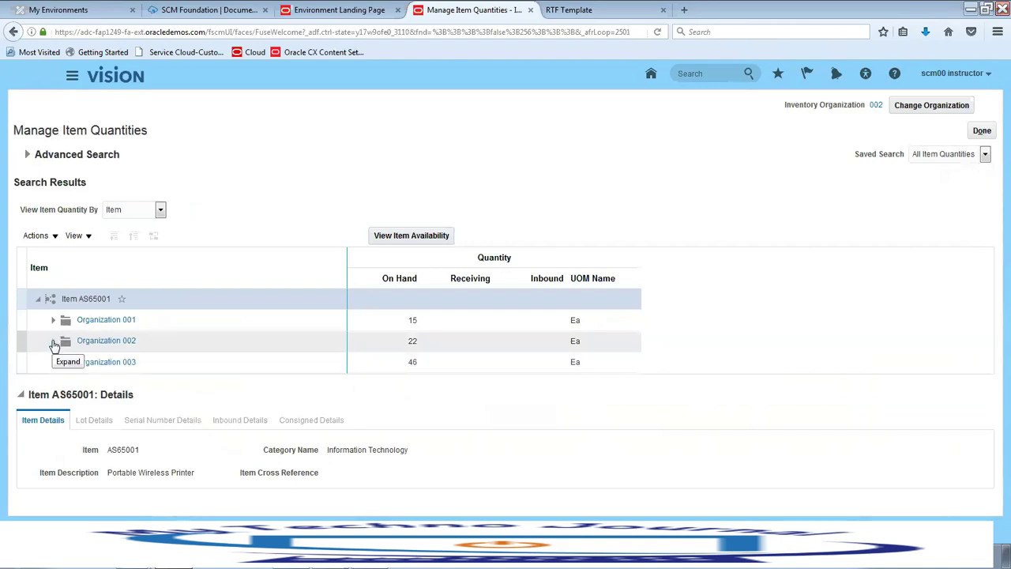
click(53, 320)
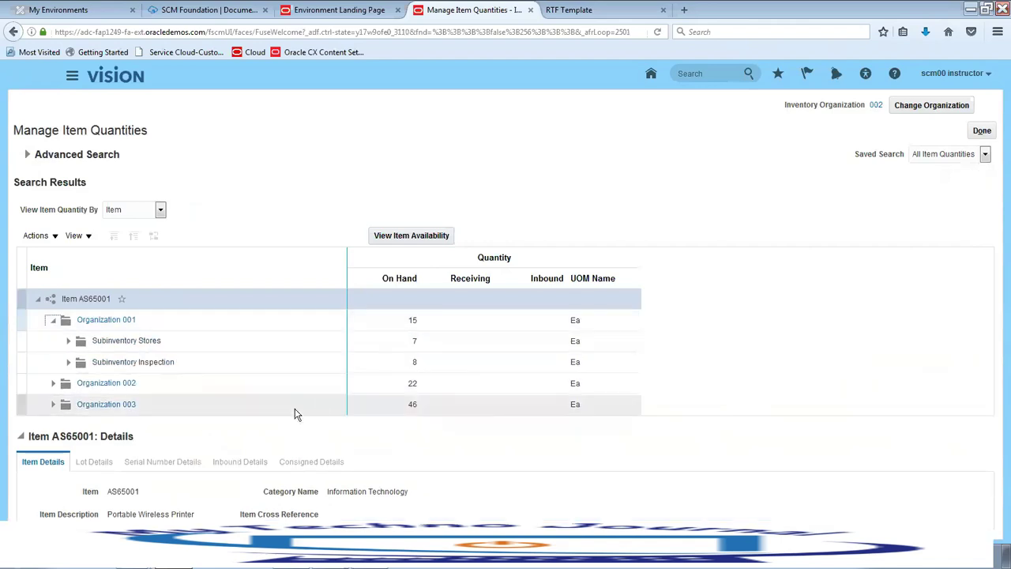
click(190, 341)
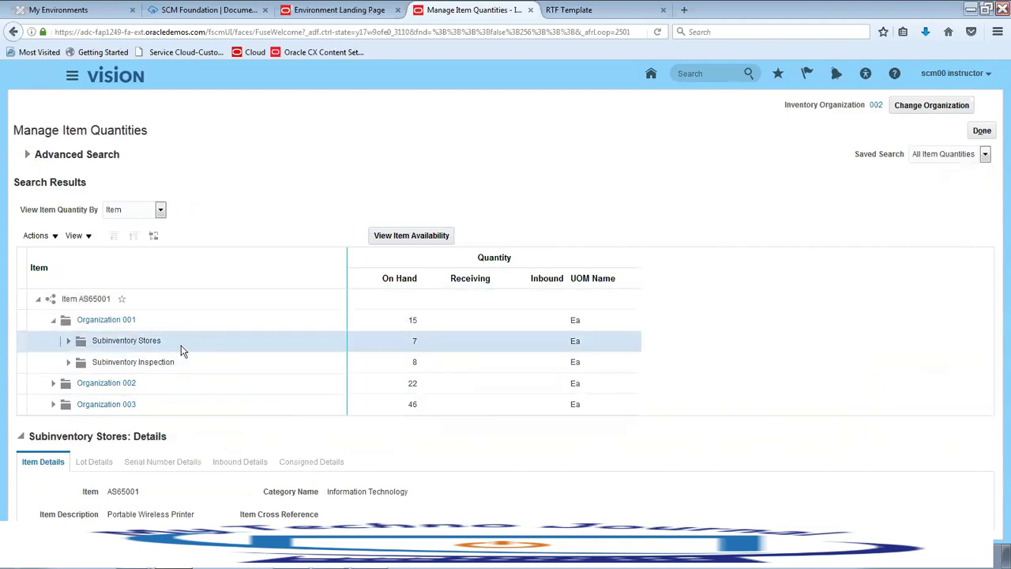
click(412, 236)
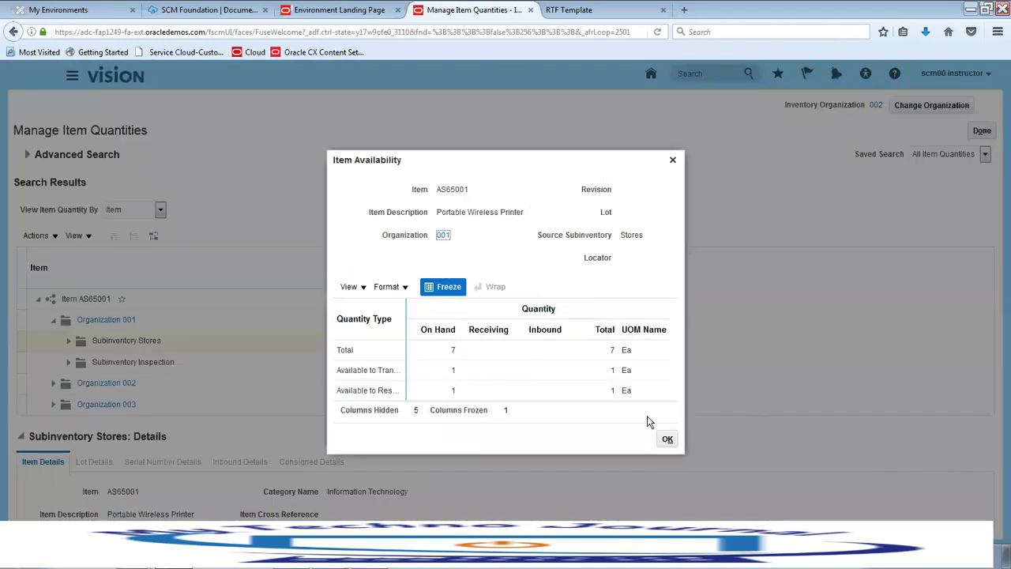
click(666, 438)
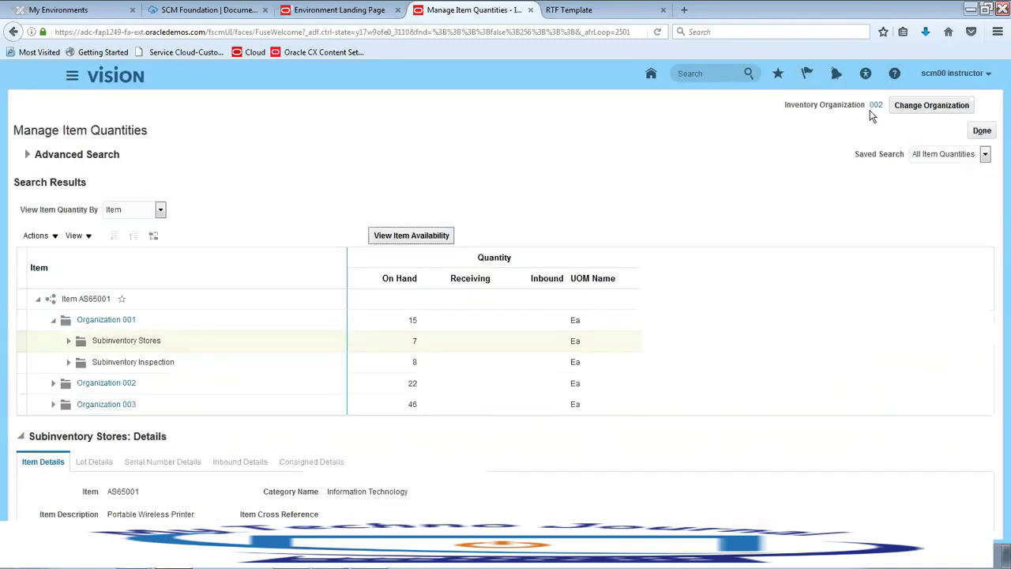
Step: Switch the inventory organization to 001 Seattle, reloading and confirming it again
click(919, 106)
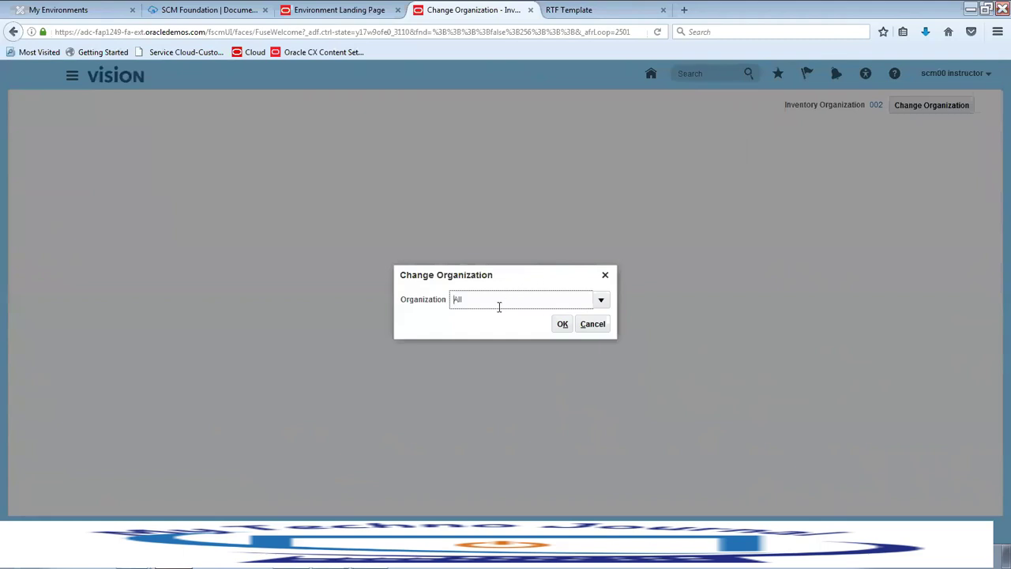
click(600, 301)
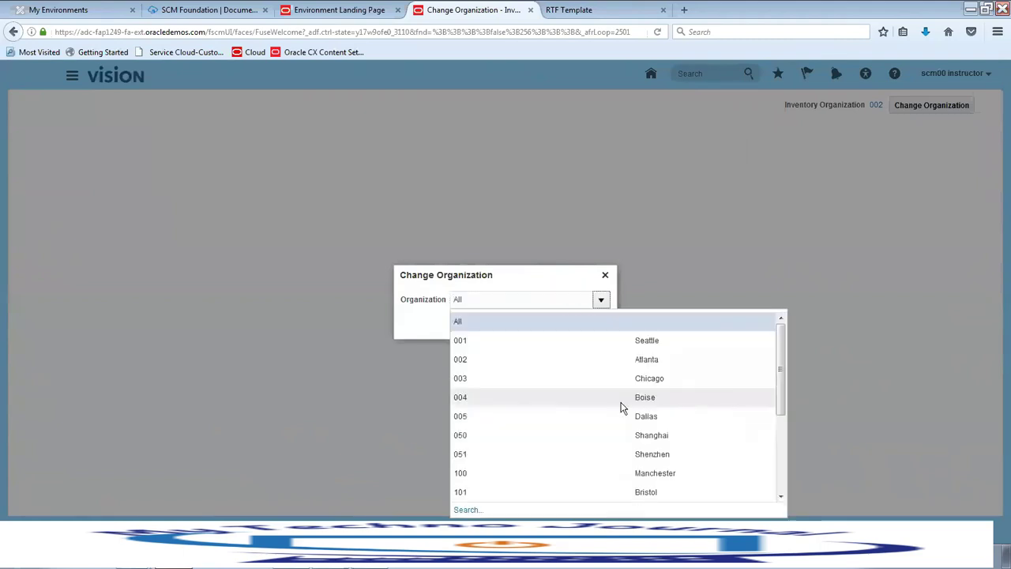
click(493, 343)
click(561, 325)
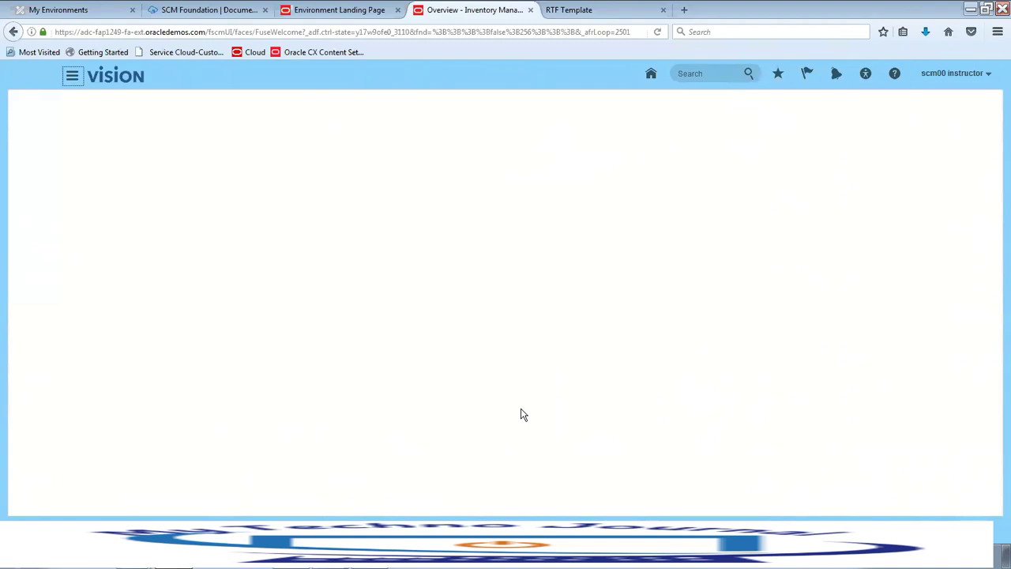
click(659, 32)
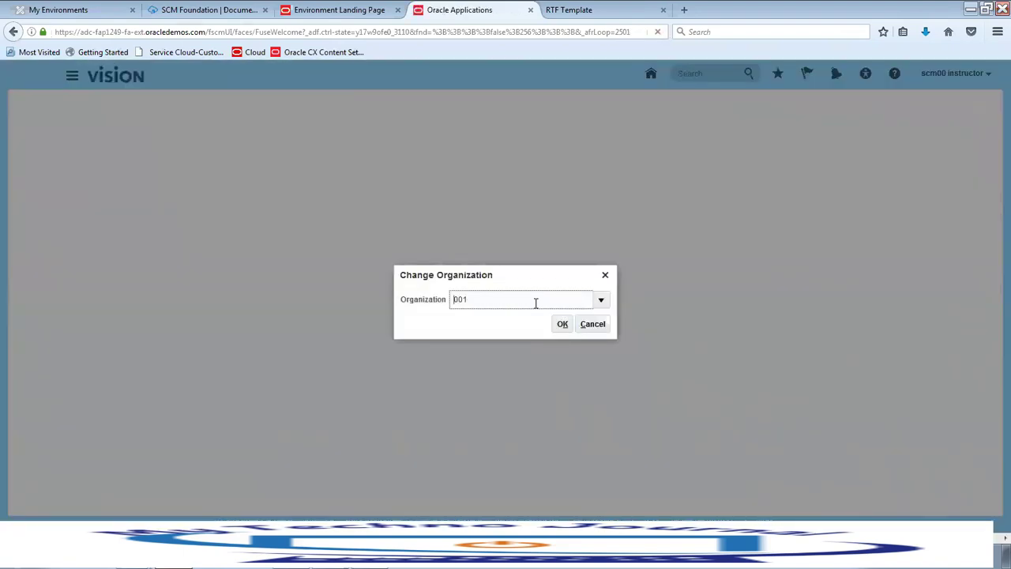
click(561, 324)
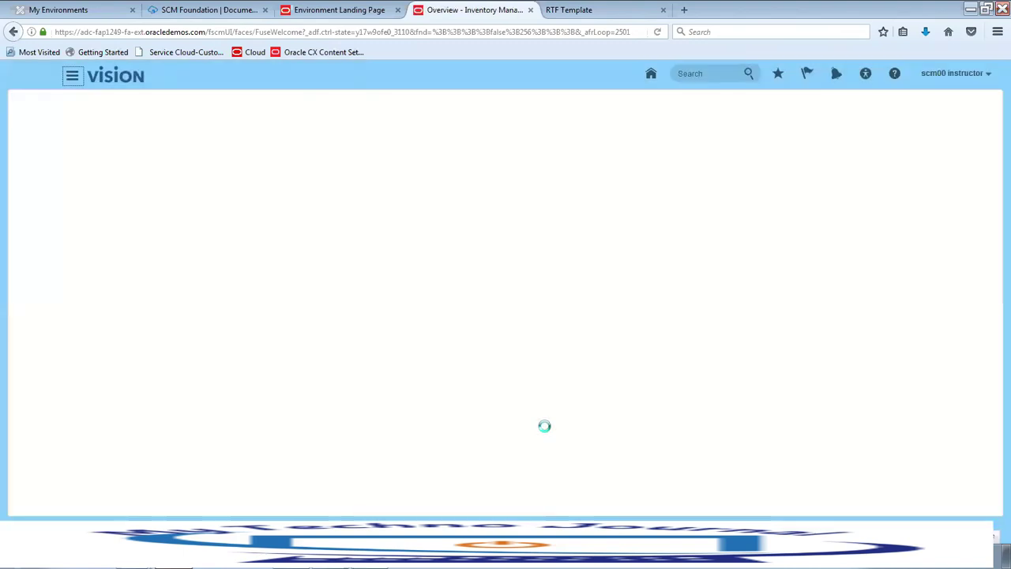
Step: Close the inventory overview tab and relaunch ERP and SCM Cloud from the landing page
right_click(452, 9)
click(489, 154)
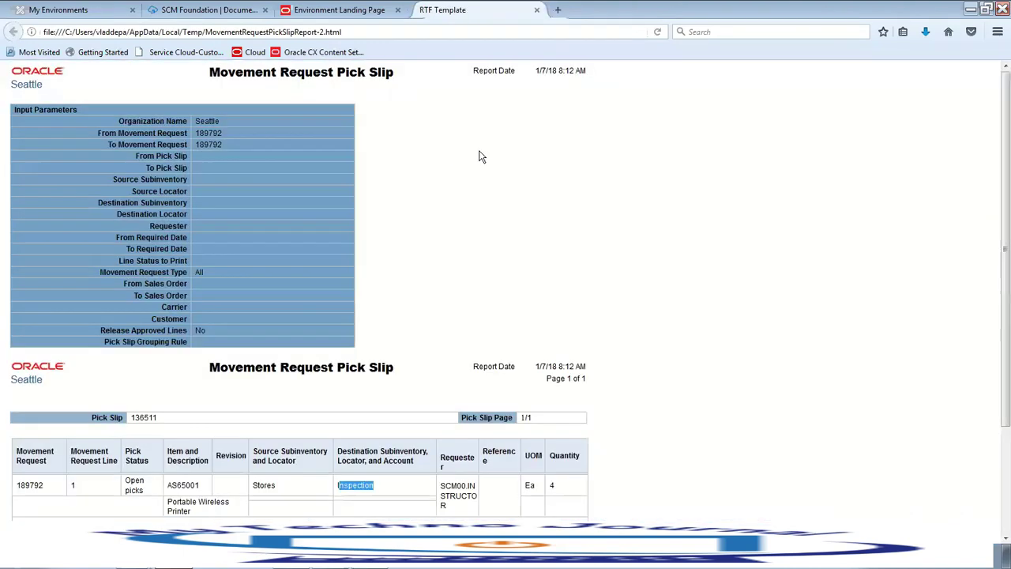
click(333, 10)
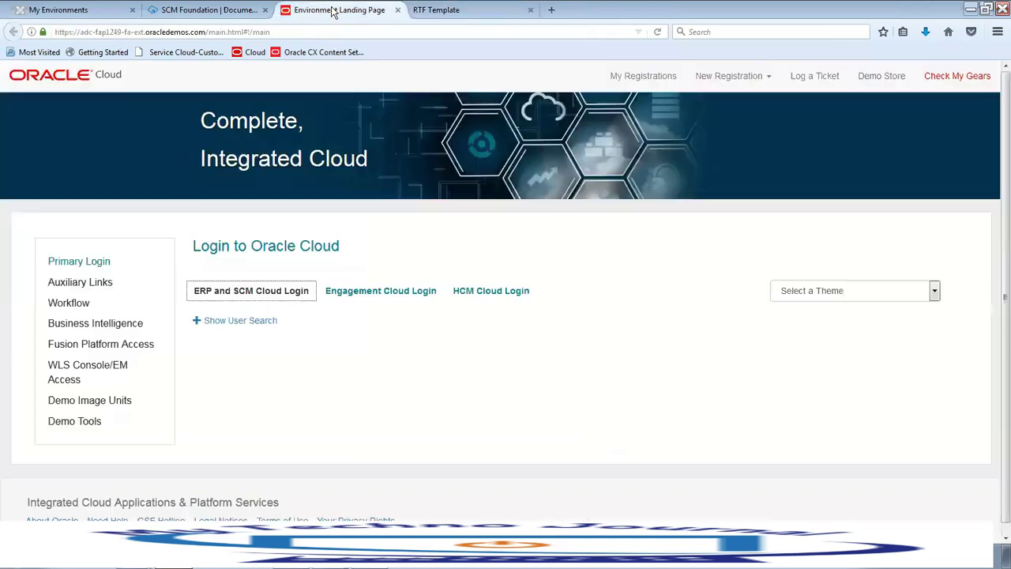
click(271, 291)
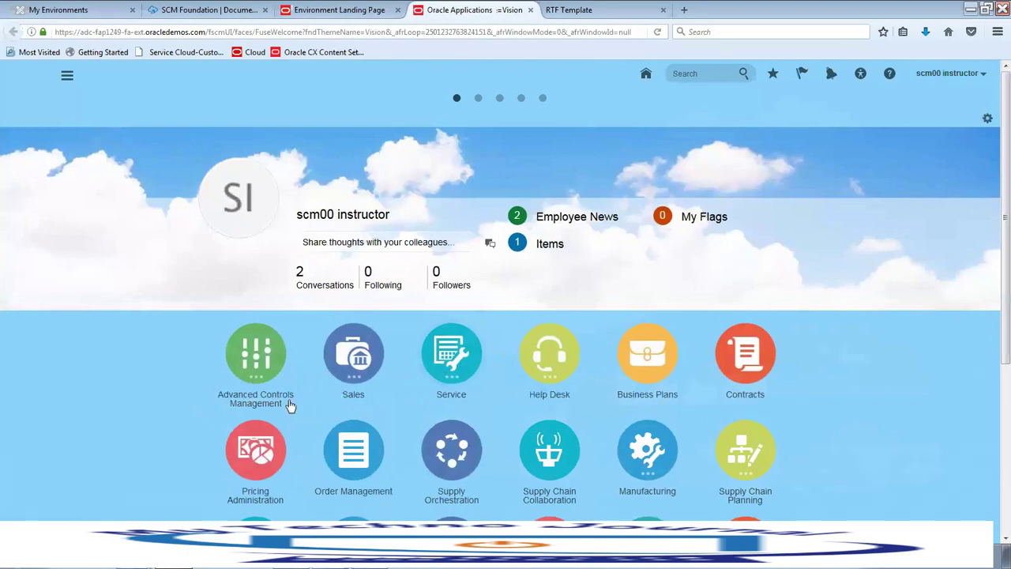
Step: From the Inventory Management work area, start a new Create Interorganization Transfer form
scroll(278, 399, down, 5)
click(271, 402)
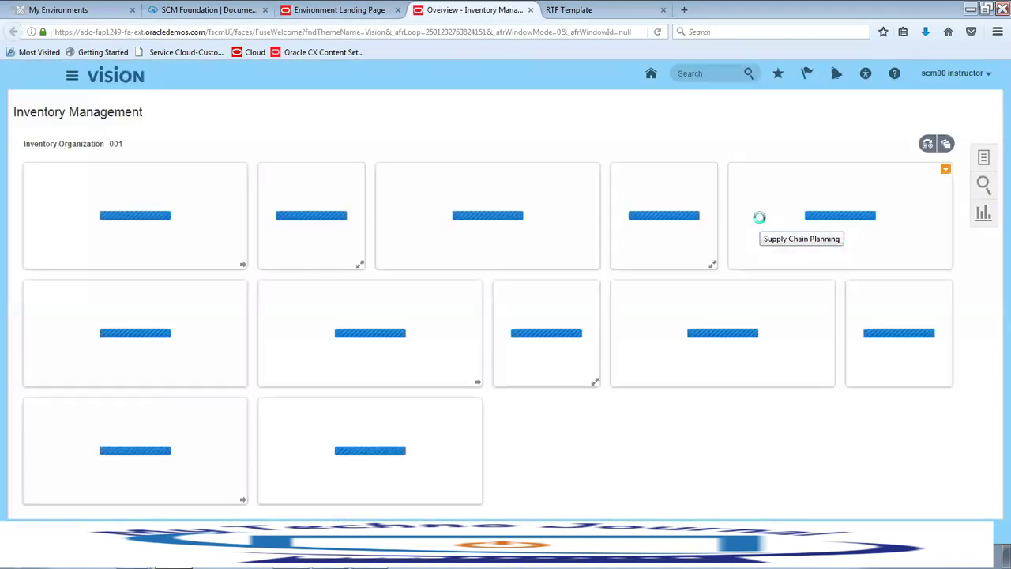
click(985, 159)
click(905, 183)
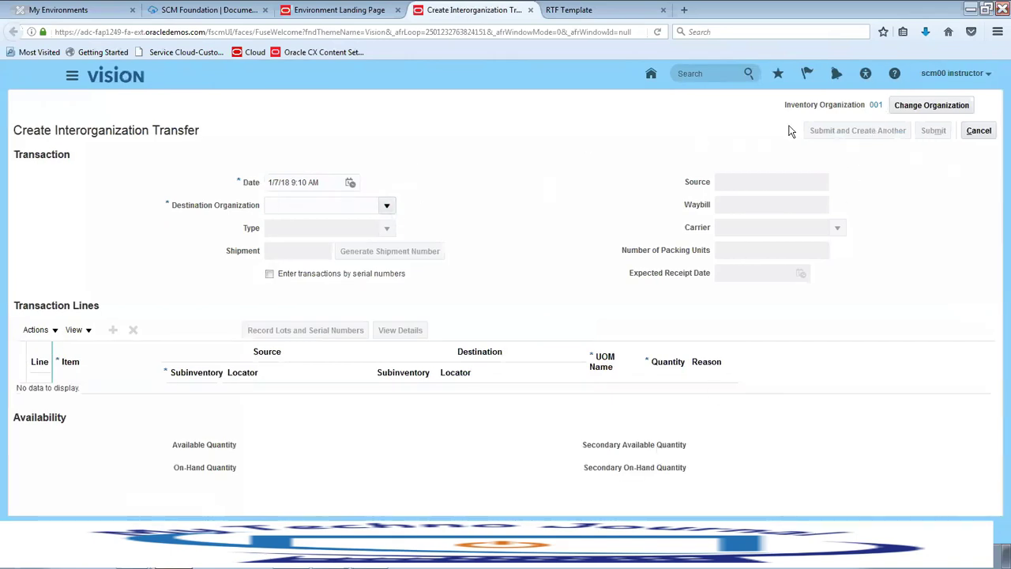
Step: Choose destination organization 002 and generate the transfer's shipment number
click(386, 207)
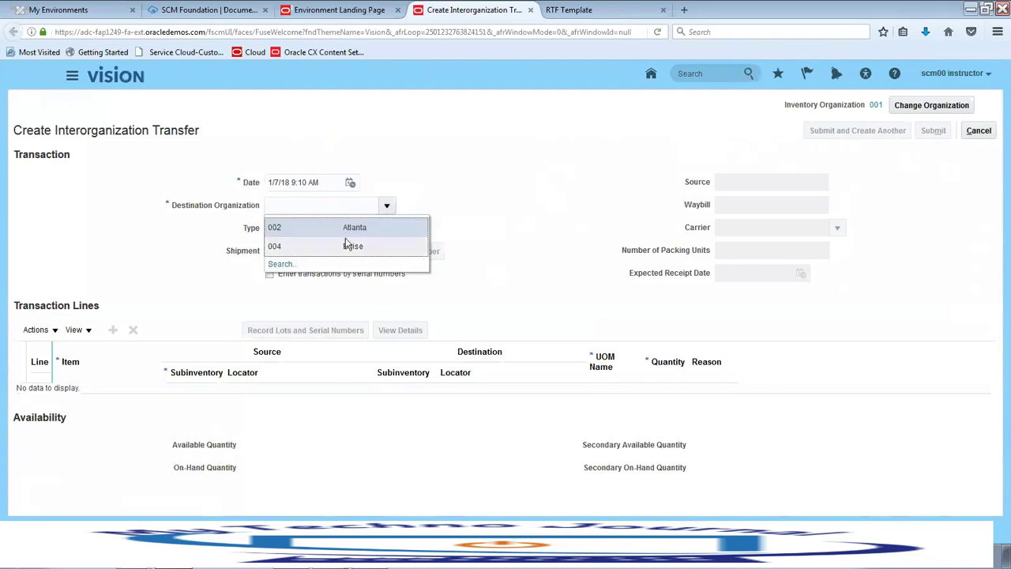
click(279, 228)
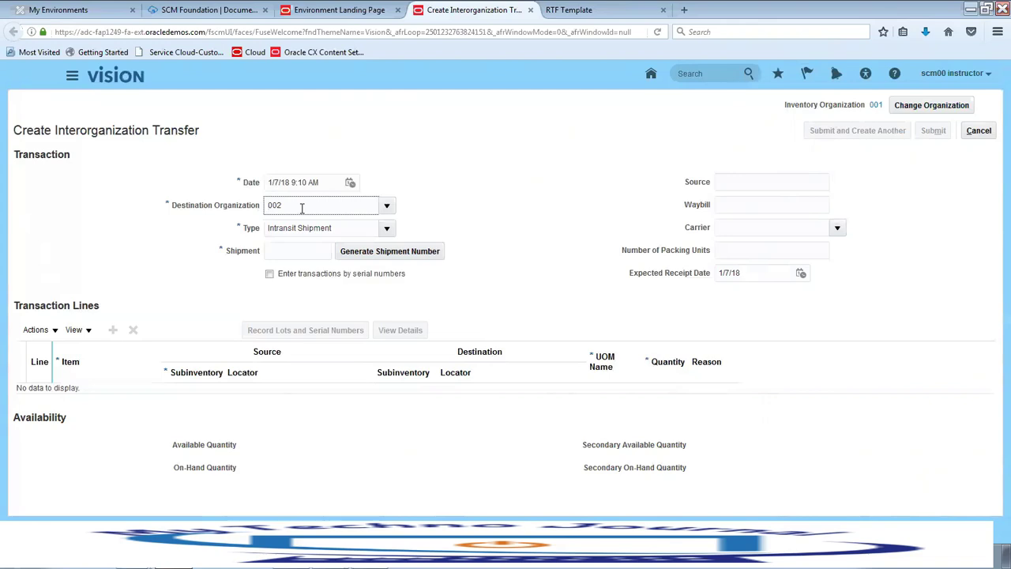
click(390, 252)
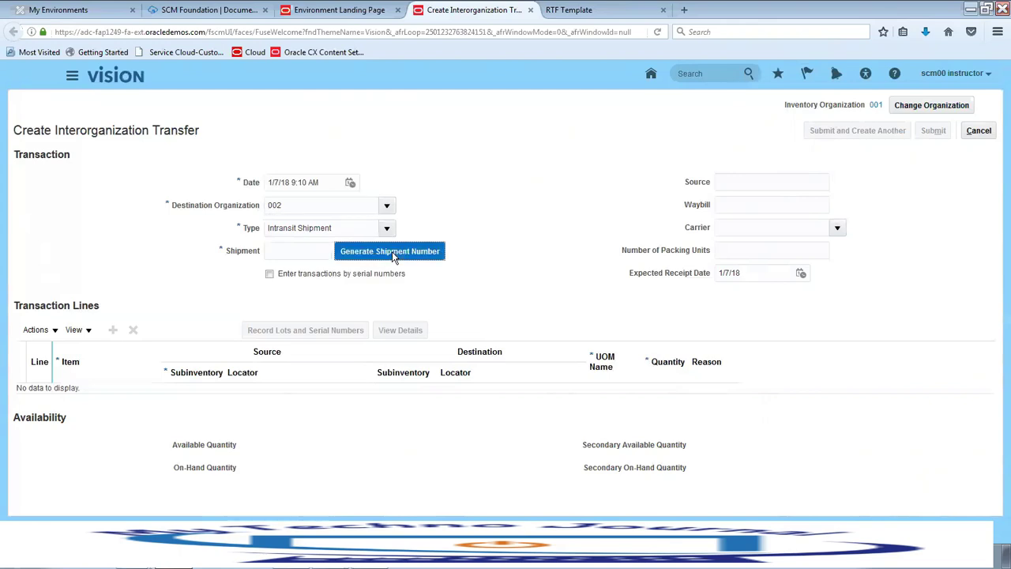
Step: Copy shipment number 305865 into a Notepad note and return to the transfer form
drag(313, 252, 222, 241)
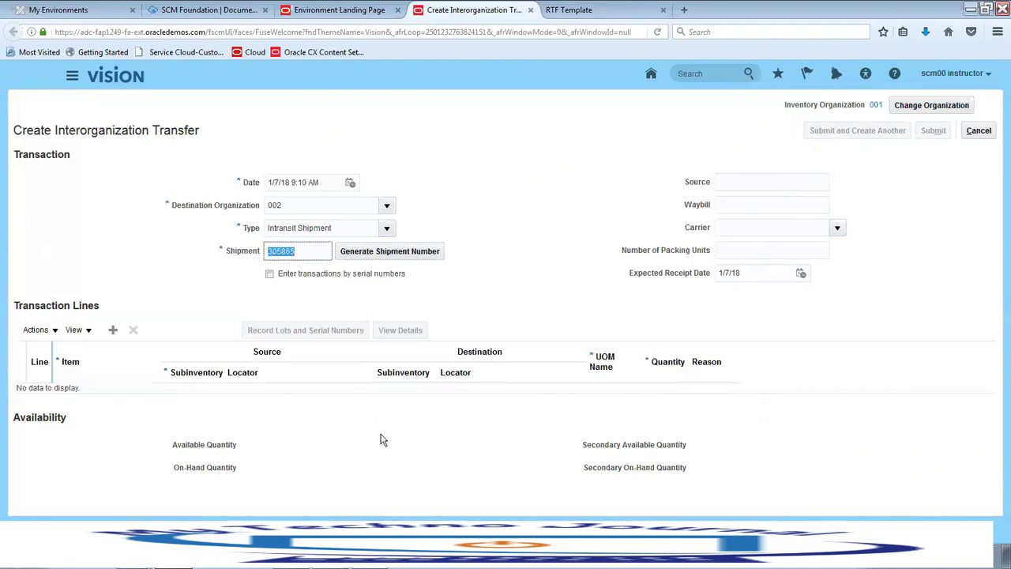
key(alt+Tab)
key(ctrl+a)
click(283, 199)
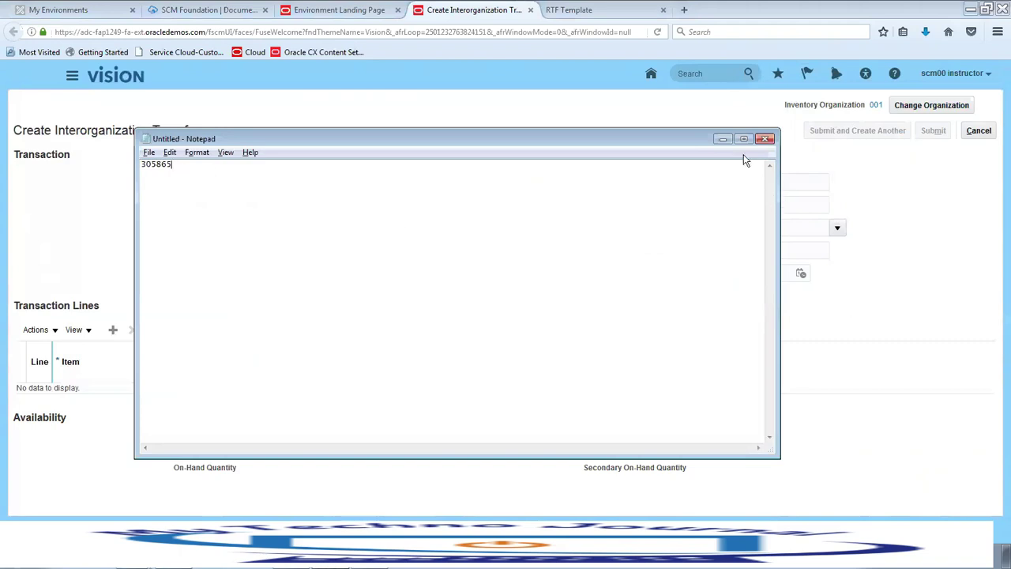
click(724, 139)
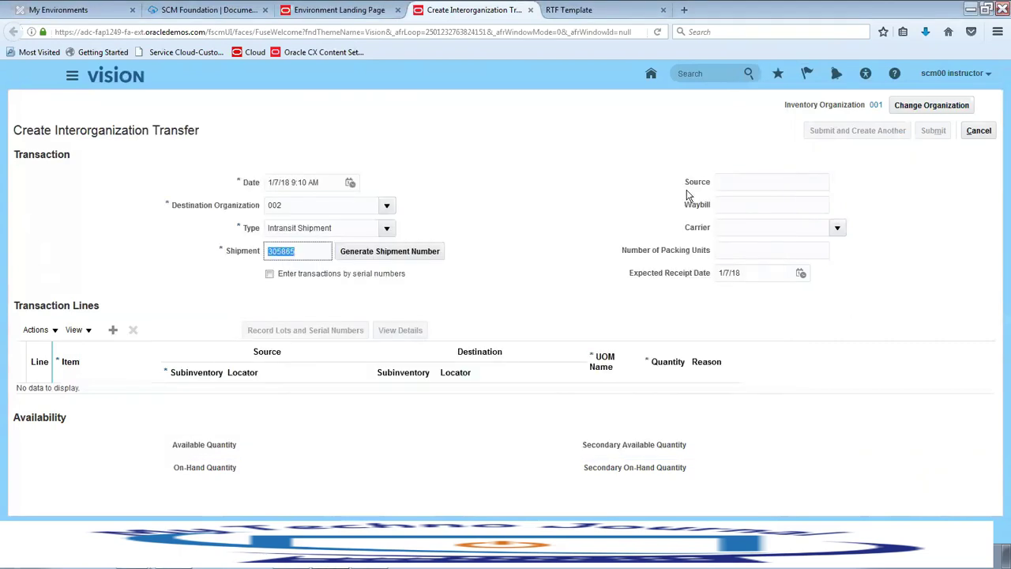
Step: Add a transfer line for item AS65001 from Stores to the Stores subinventory
click(113, 331)
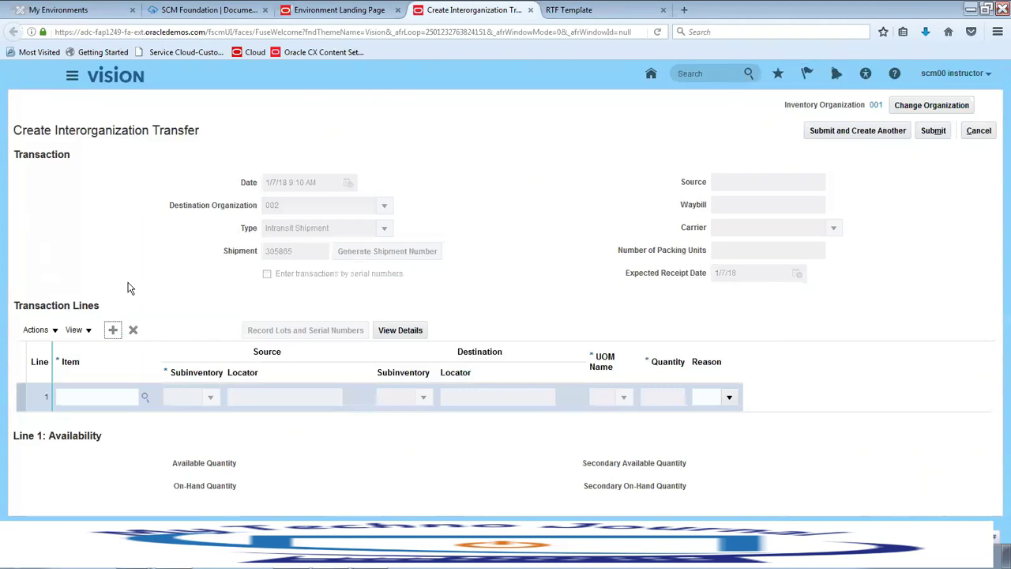
click(112, 395)
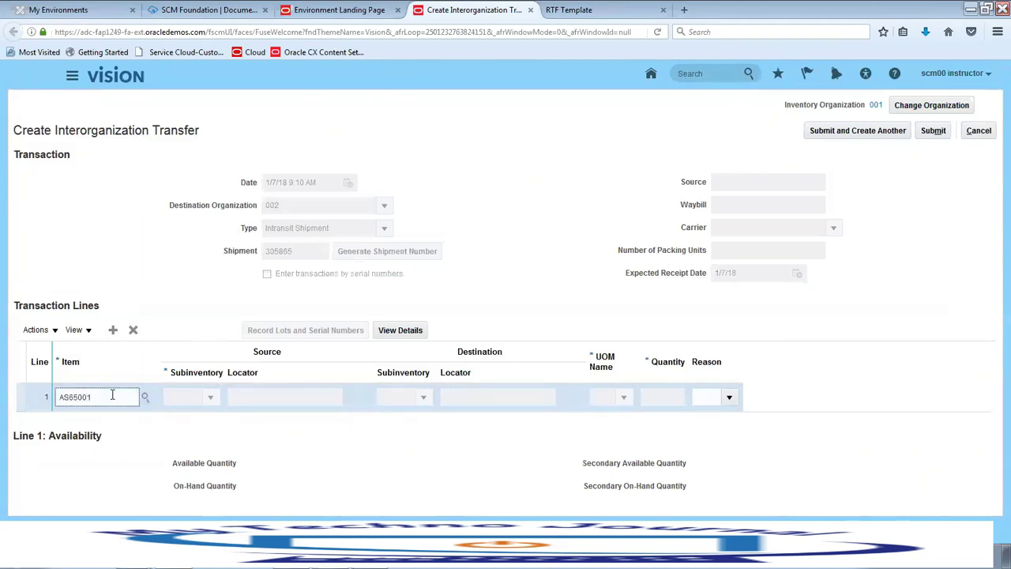
click(196, 404)
click(209, 399)
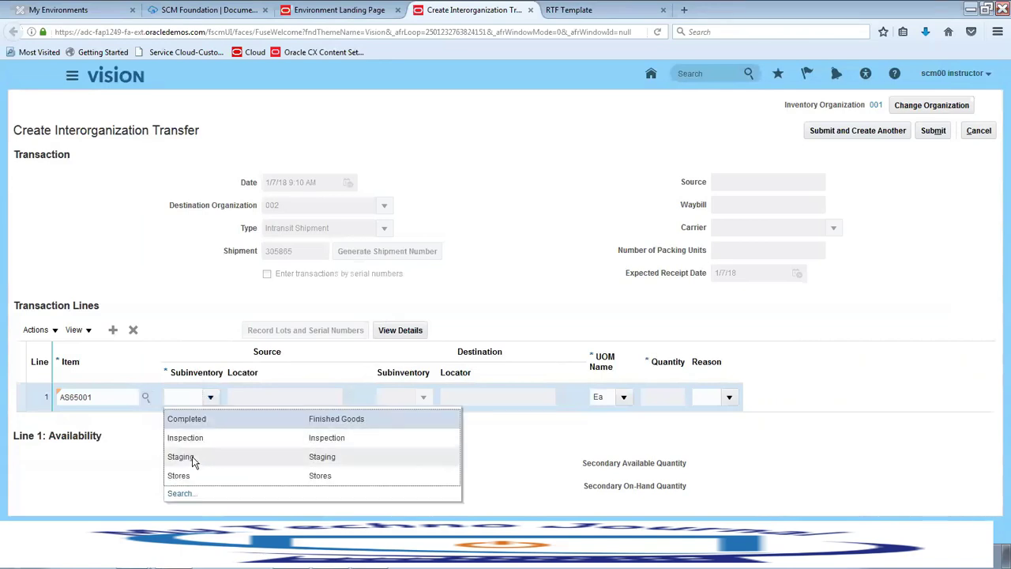
click(185, 477)
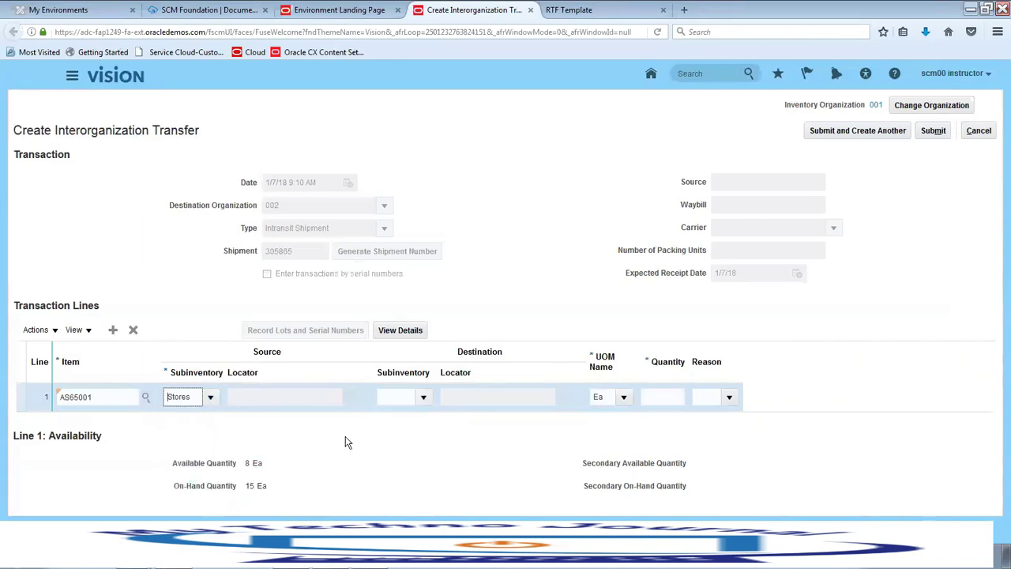
click(424, 397)
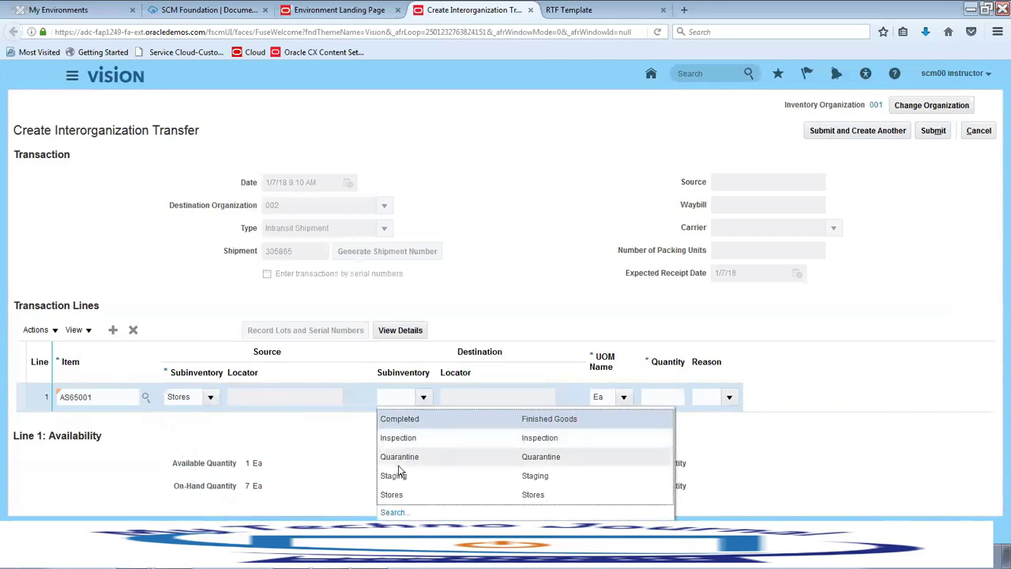
click(395, 500)
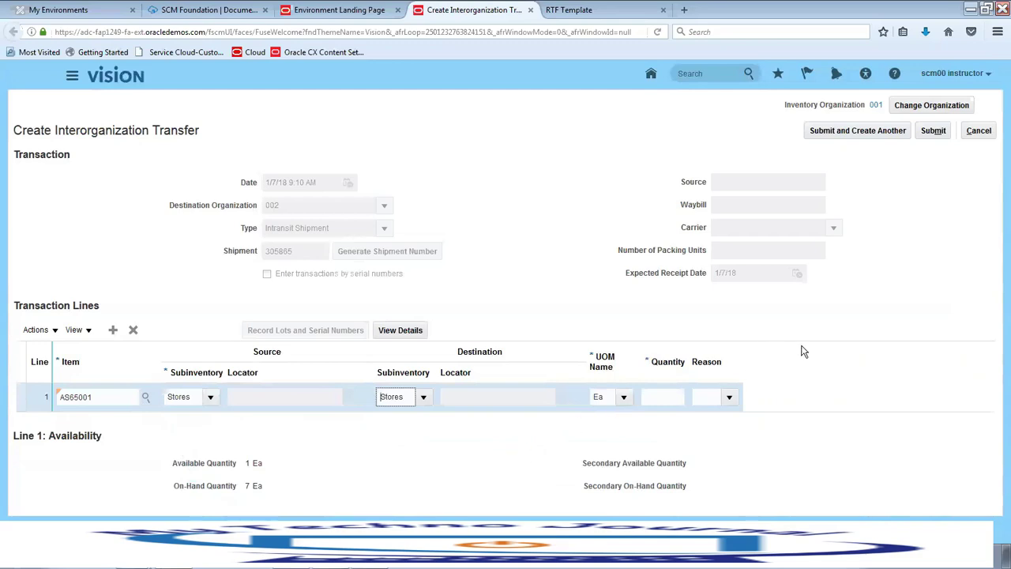
Step: Enter quantity 1 after the missing-quantity error and submit the transfer
click(941, 136)
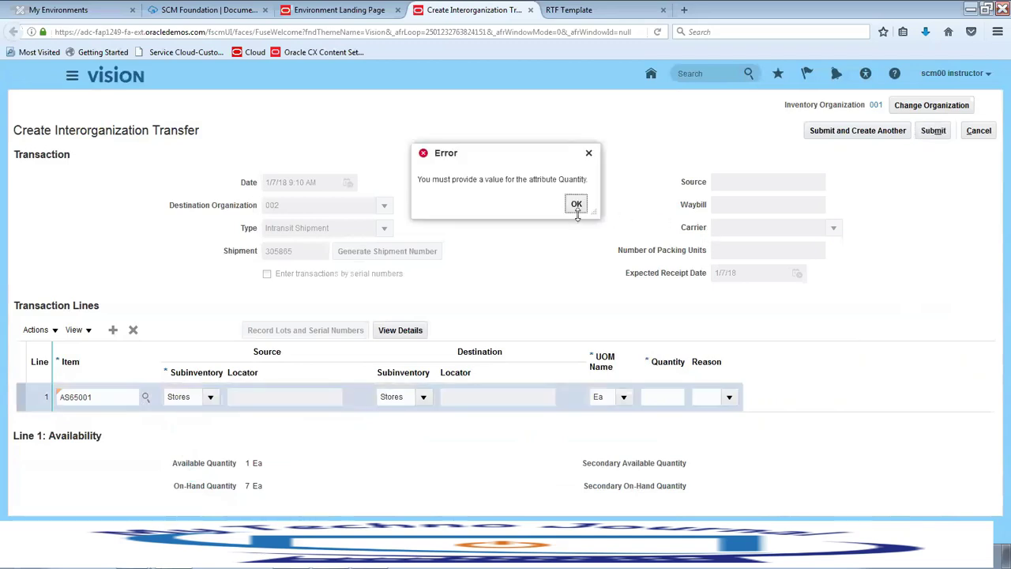
click(577, 203)
click(672, 395)
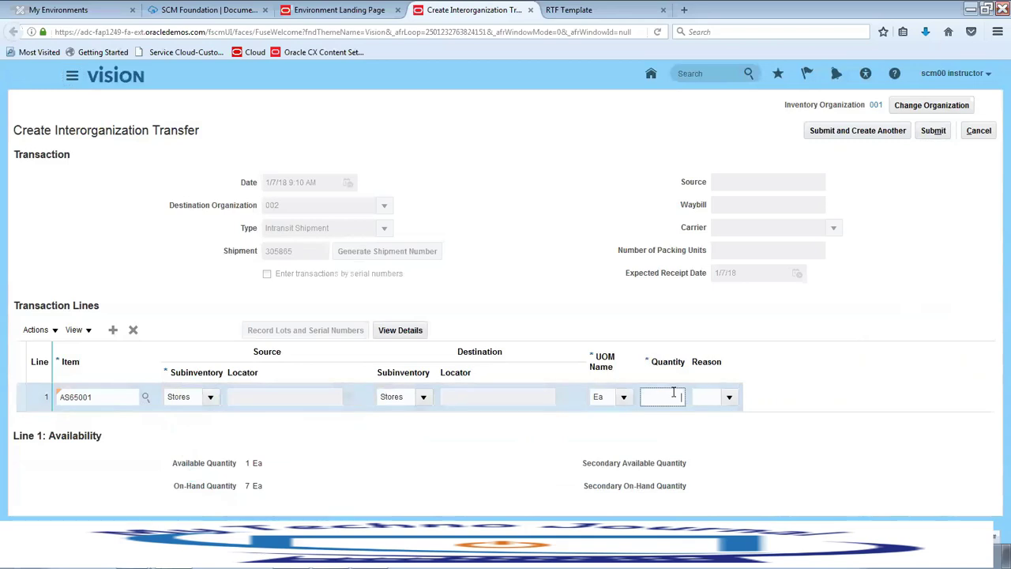
key(Tab)
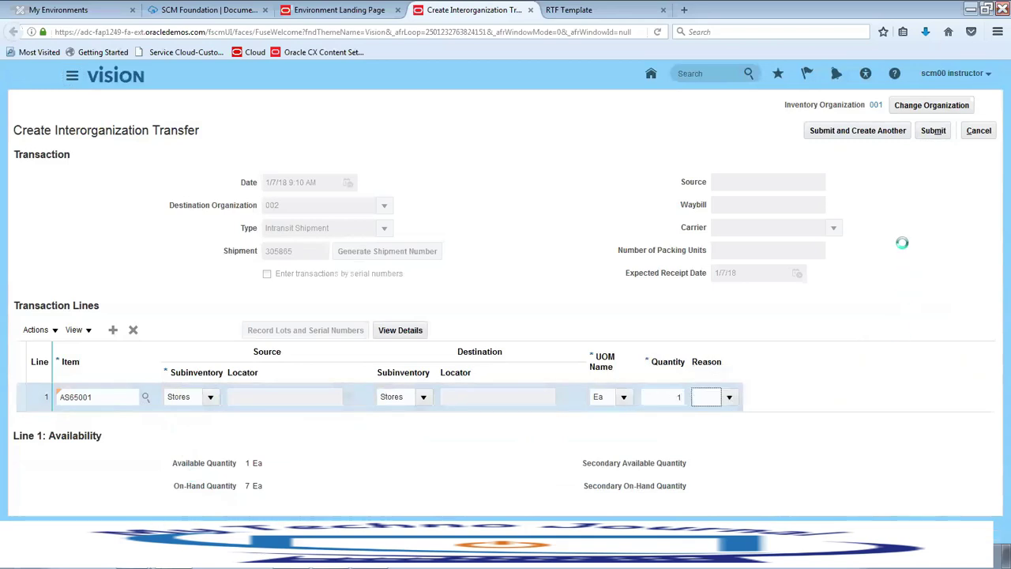
click(936, 133)
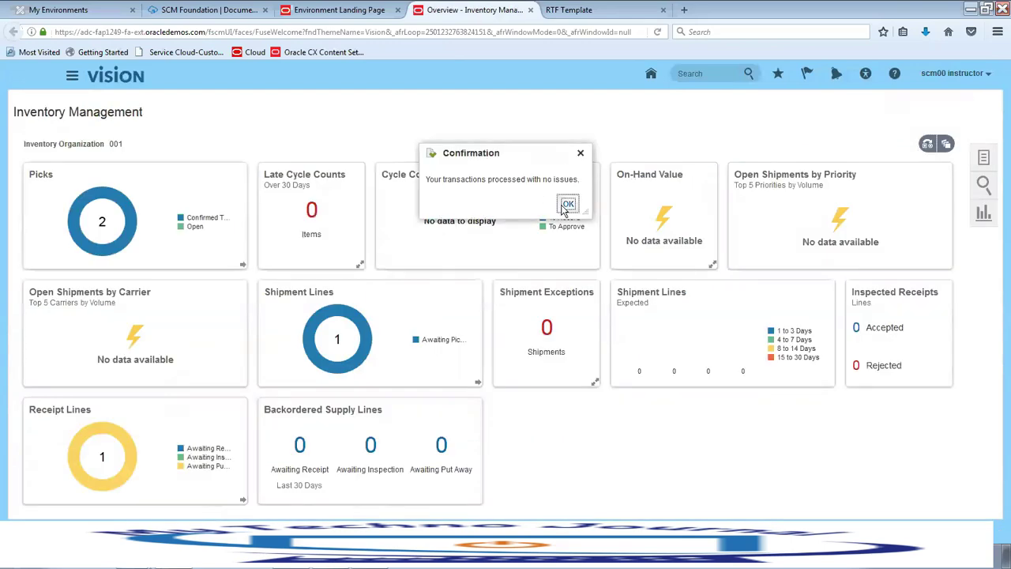
Step: Dismiss the success message and open Manage Item Quantities for organization 001
click(566, 205)
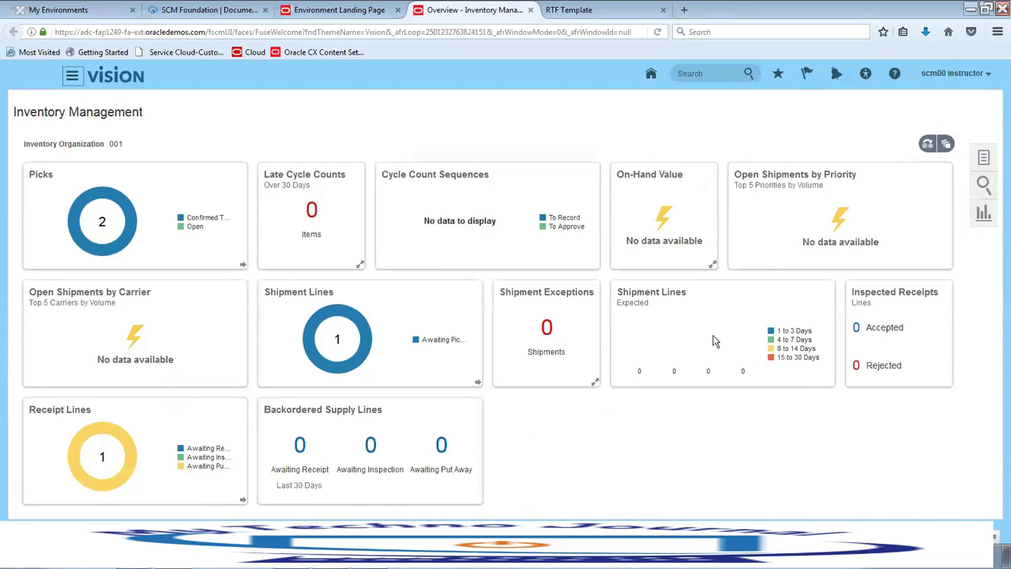
click(985, 159)
click(901, 136)
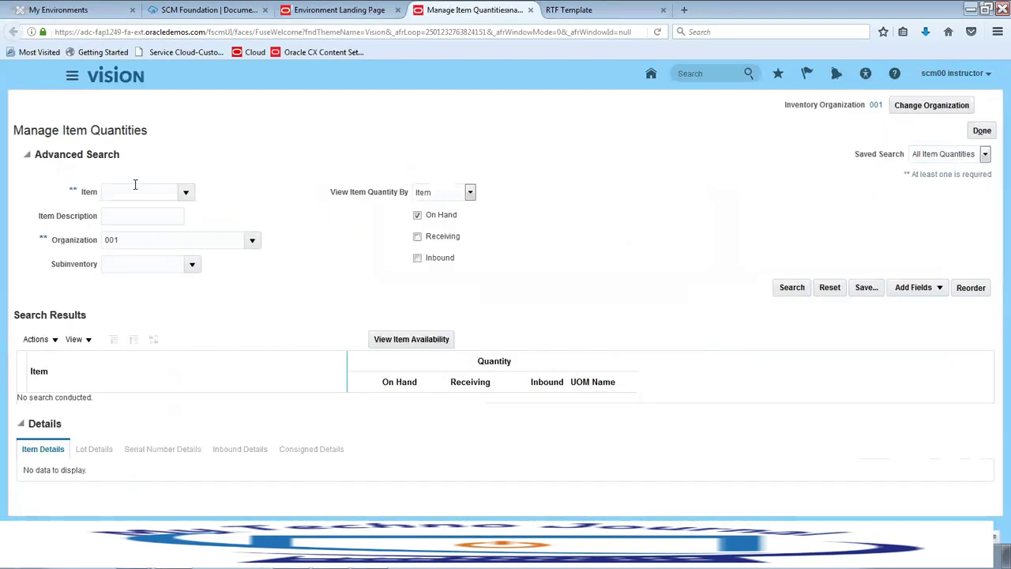
Step: Clear the organization filter and search on-hand quantities for item AS65001 across all organizations
drag(136, 237, 55, 231)
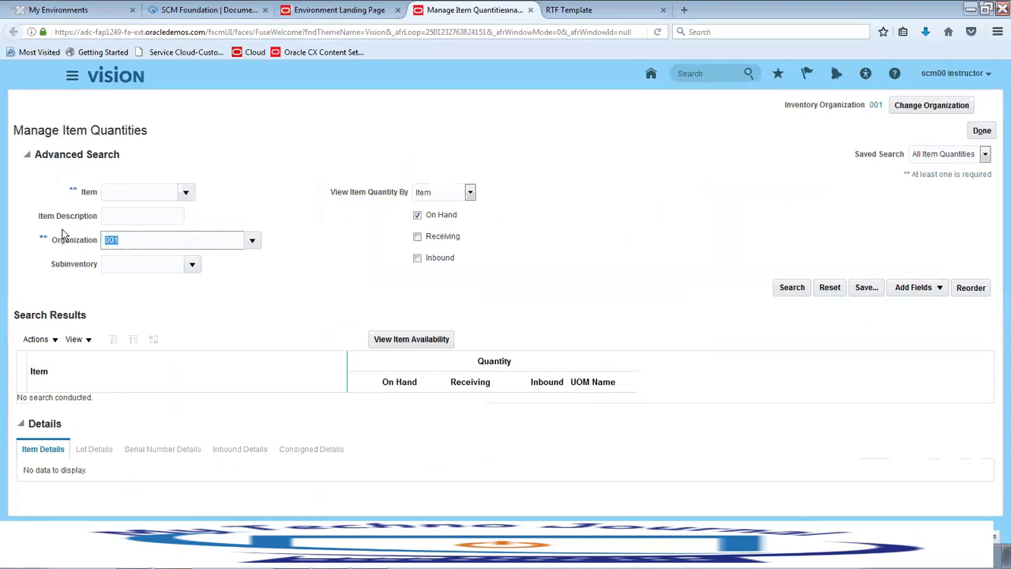
key(BackSpace)
click(119, 193)
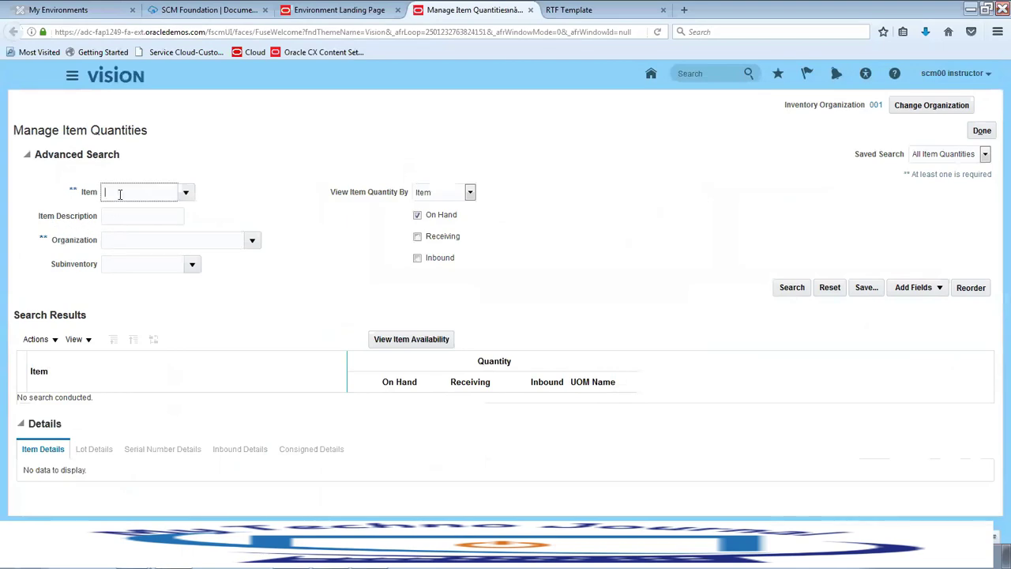
text(AS)
click(135, 215)
click(136, 192)
click(134, 208)
click(792, 287)
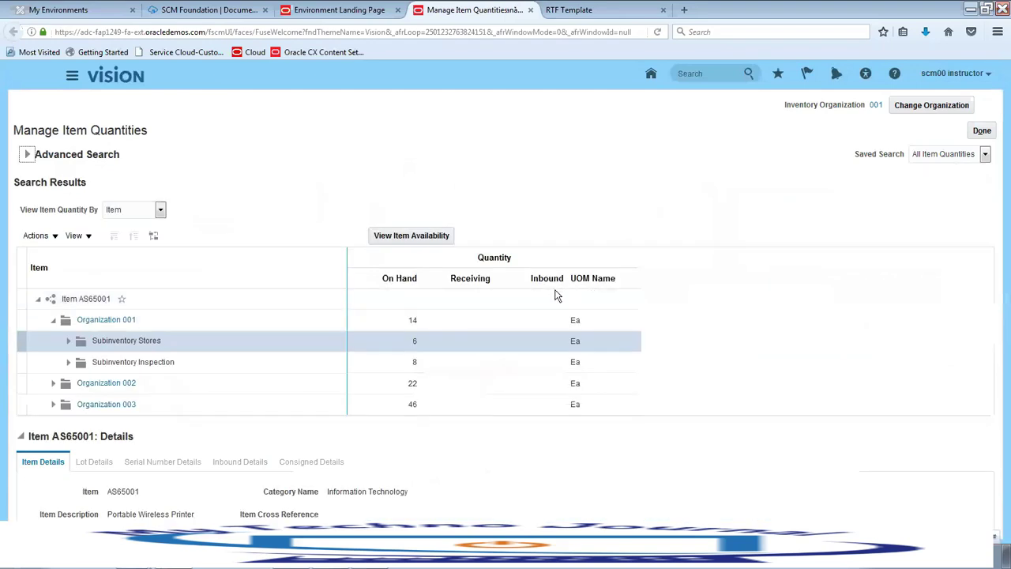
Step: Check AS65001 availability in Organization 001's Stores, then view Organization 002's Stores subinventory and exit
click(158, 350)
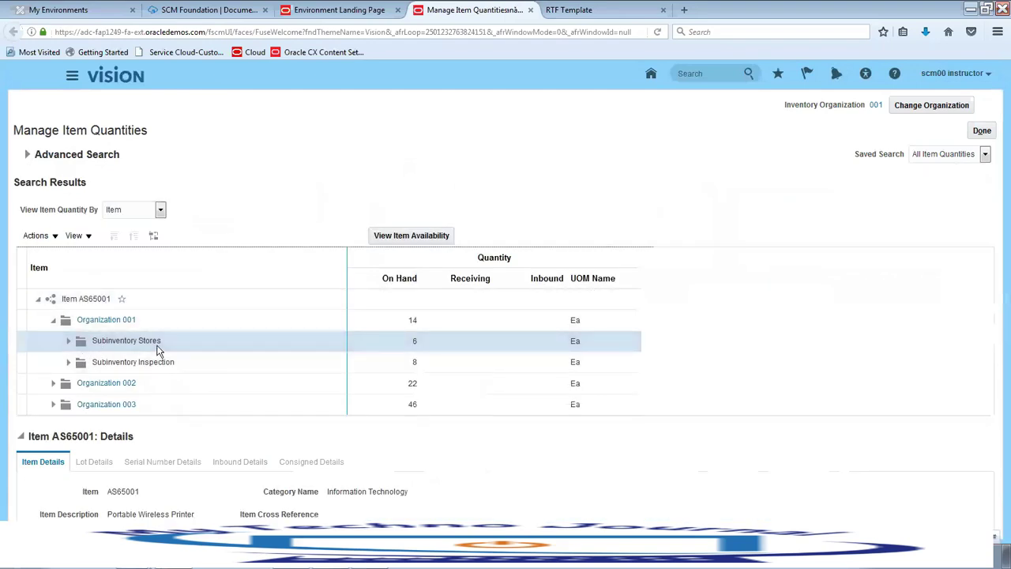
click(411, 235)
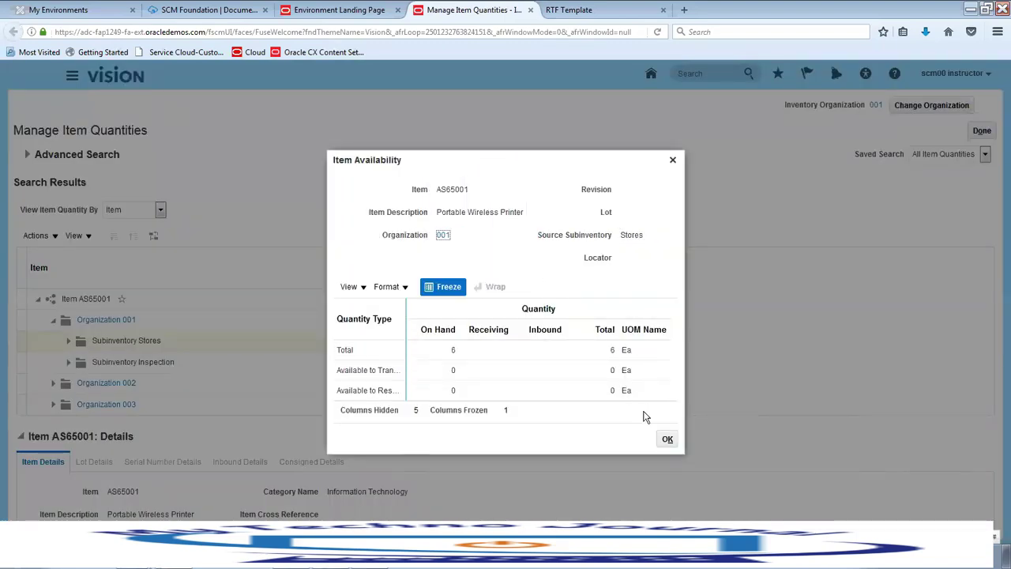
click(666, 438)
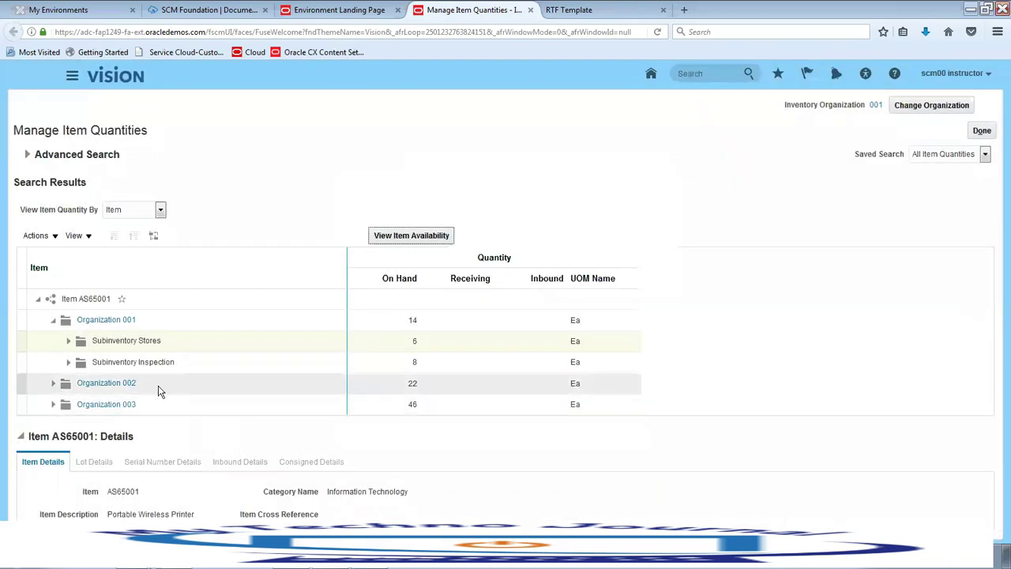
click(52, 385)
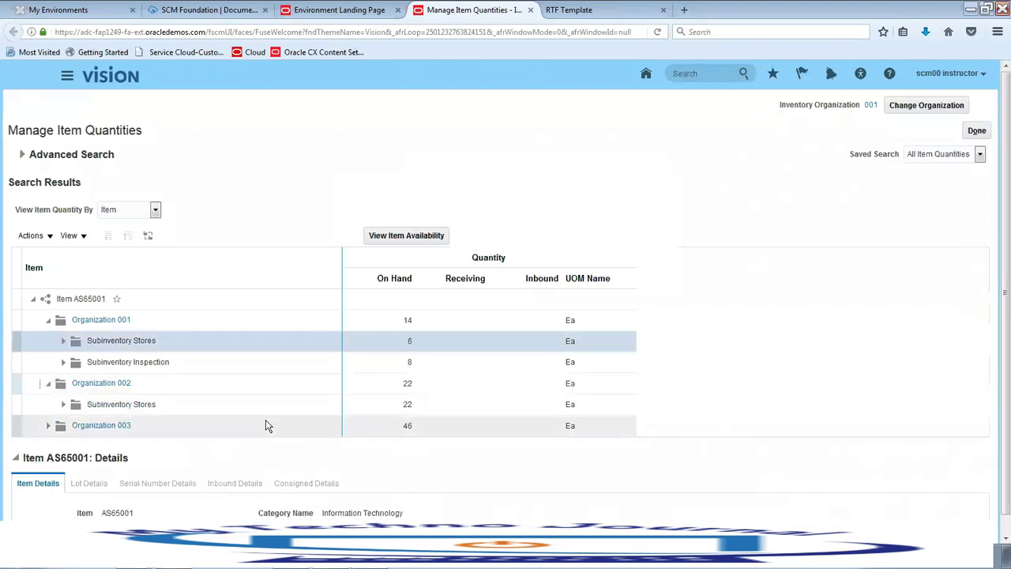
click(188, 408)
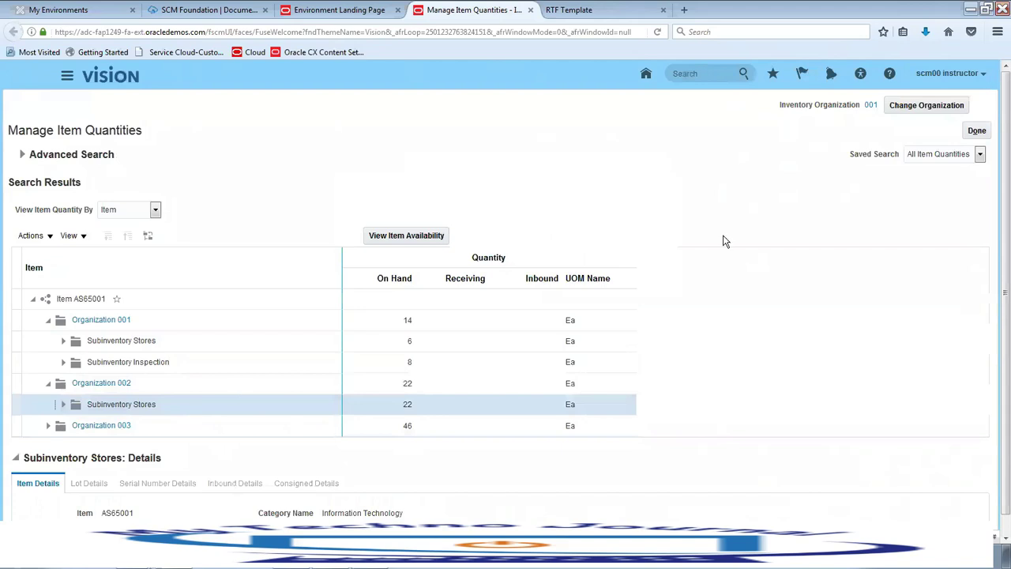
click(977, 131)
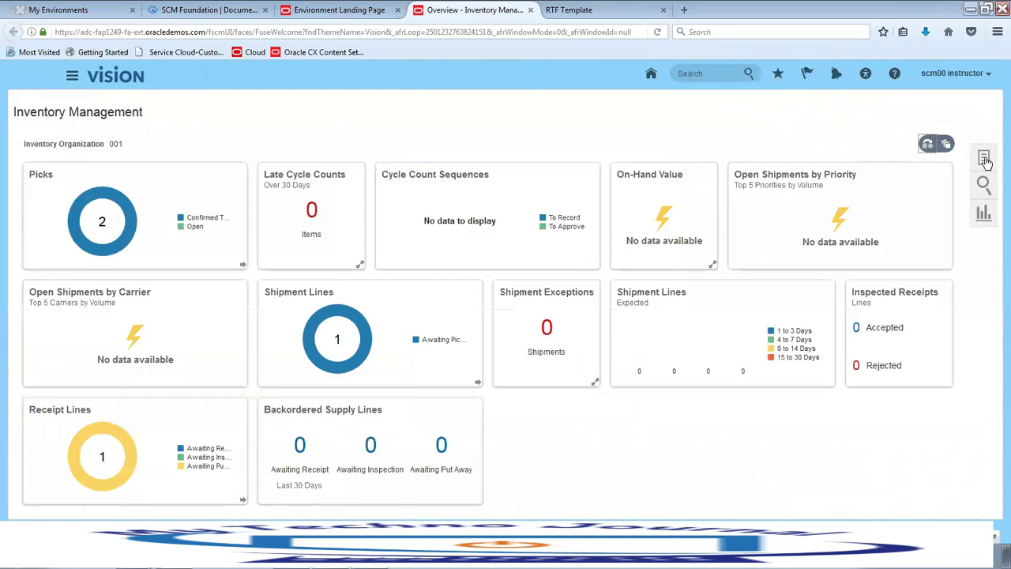
Step: Switch the Tasks panel to show Receipts tasks and open Receive Expected Shipments
click(986, 160)
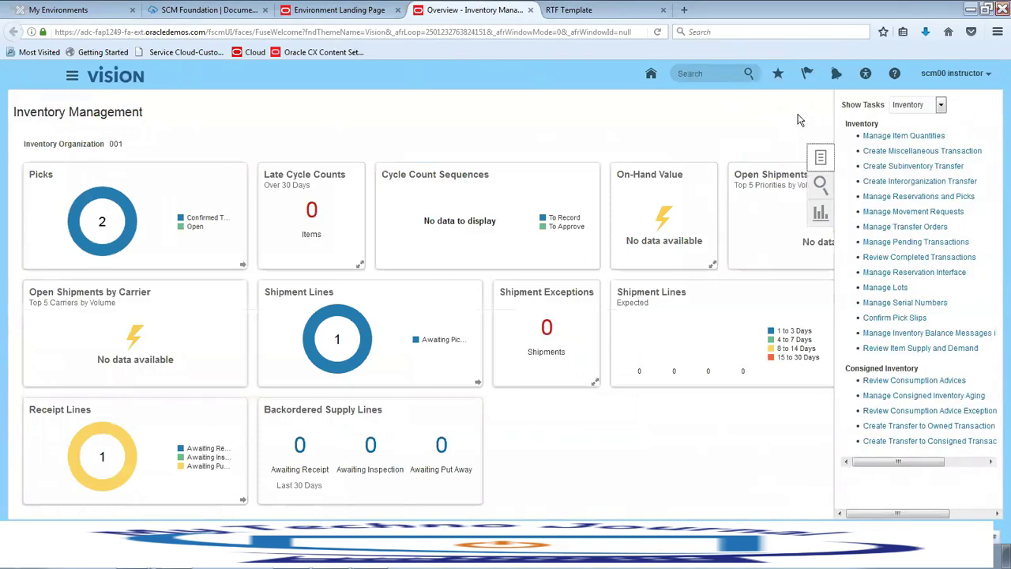
click(917, 106)
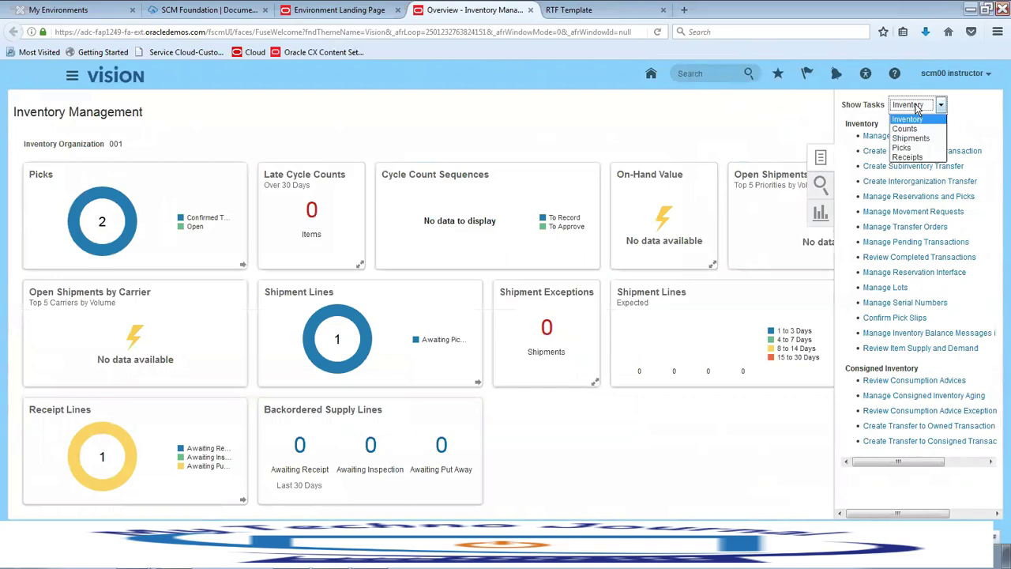
click(907, 156)
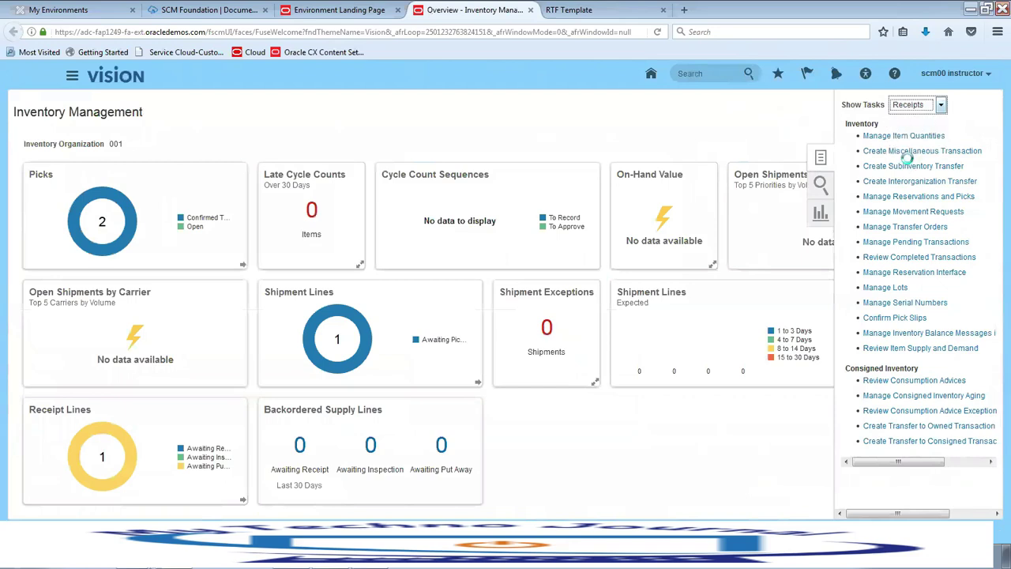
click(727, 142)
click(984, 157)
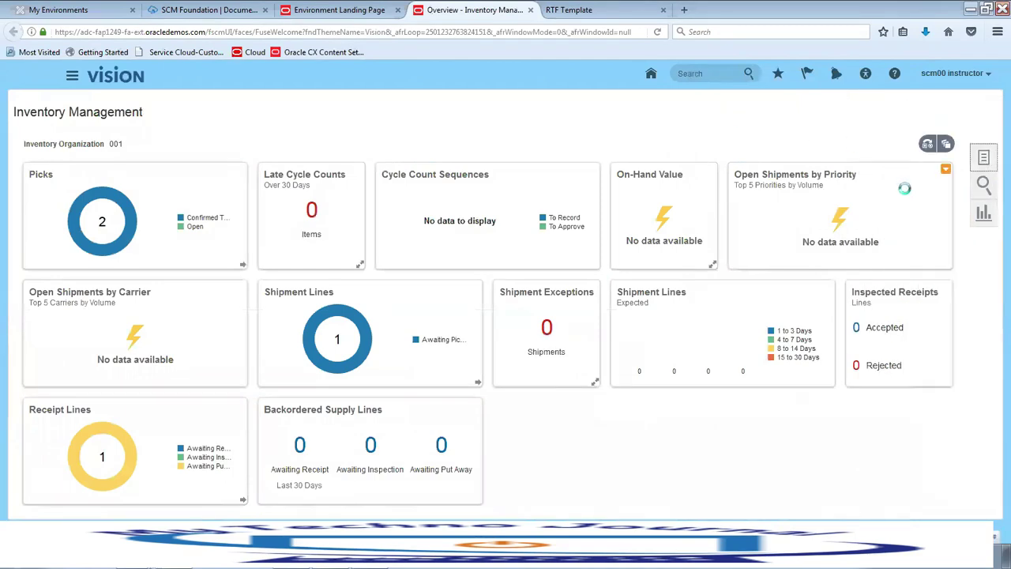
click(892, 137)
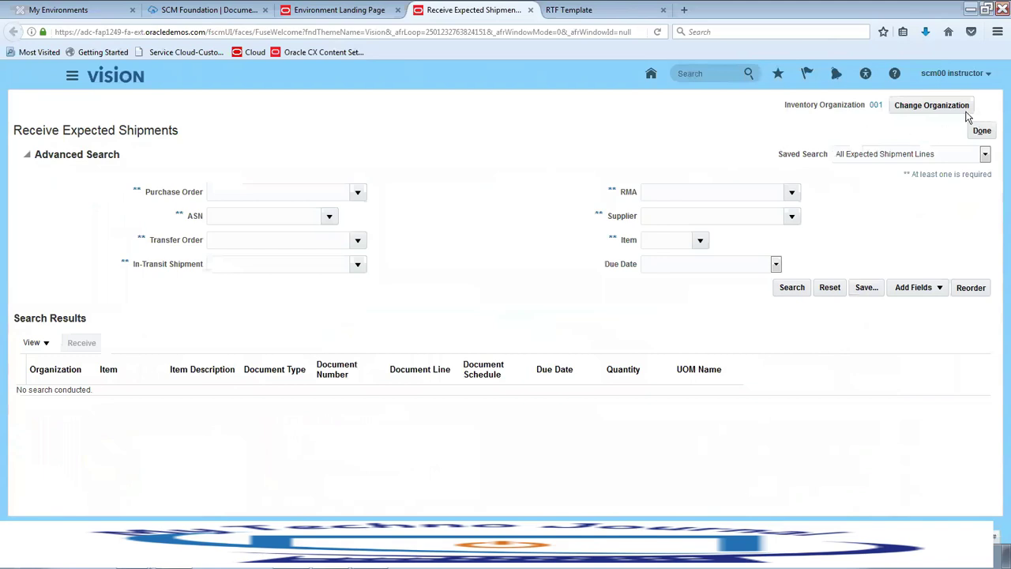
Step: From Receive Expected Shipments for organization 001, start changing the inventory organization
click(914, 109)
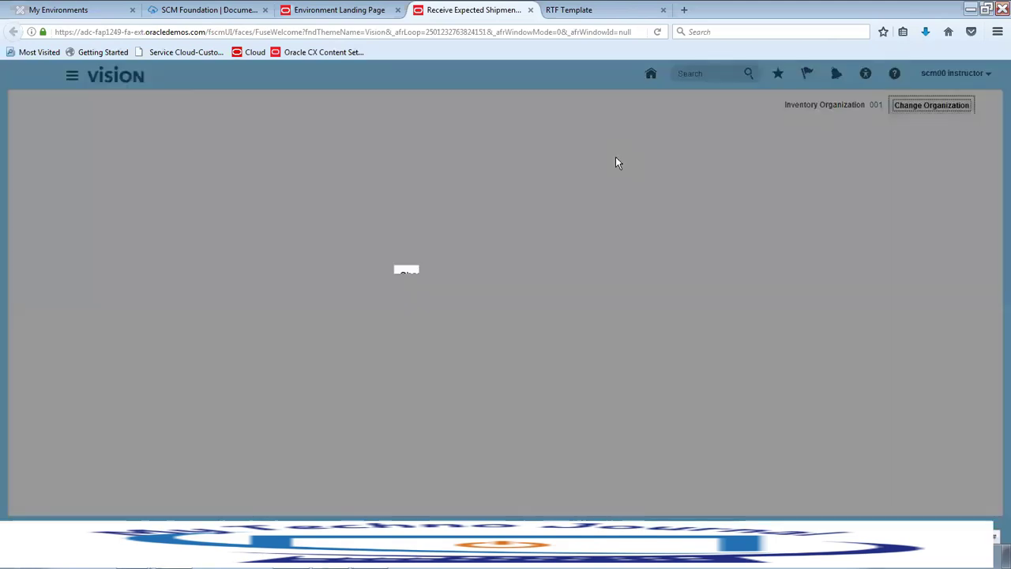
Step: Change the inventory organization to 002, then bring up options for the blank Overview browser tab
click(600, 299)
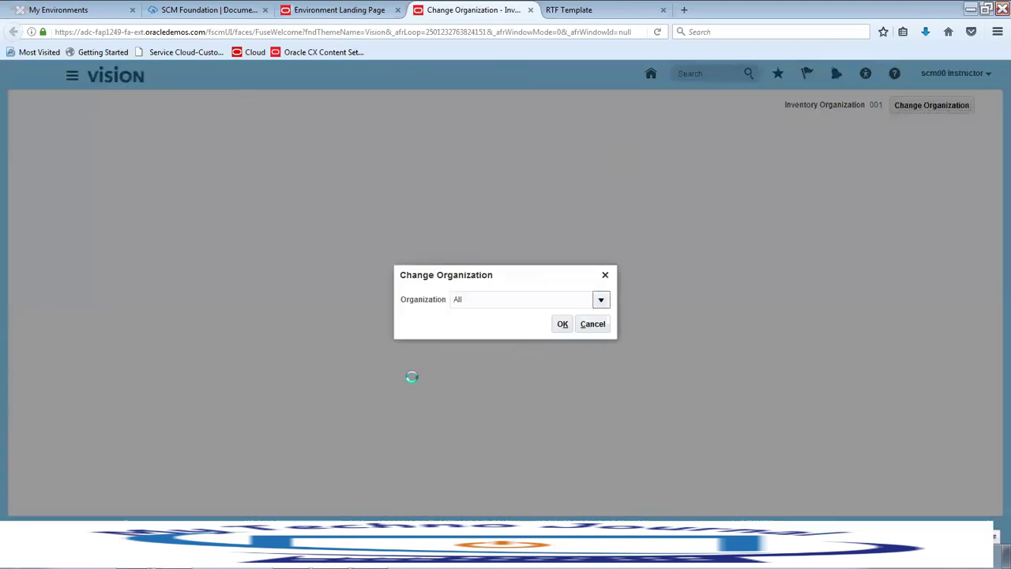
click(501, 360)
click(562, 324)
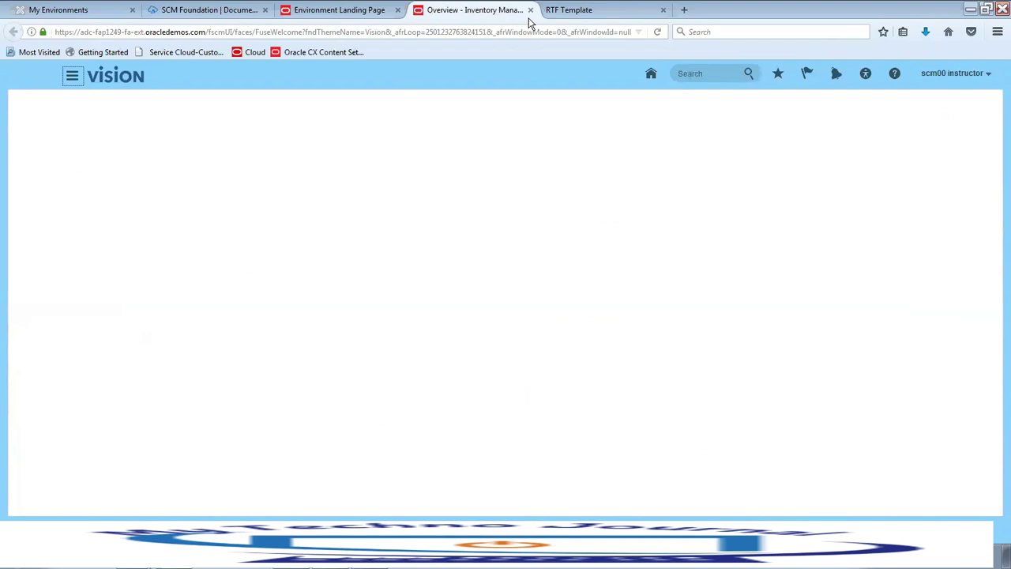
right_click(448, 12)
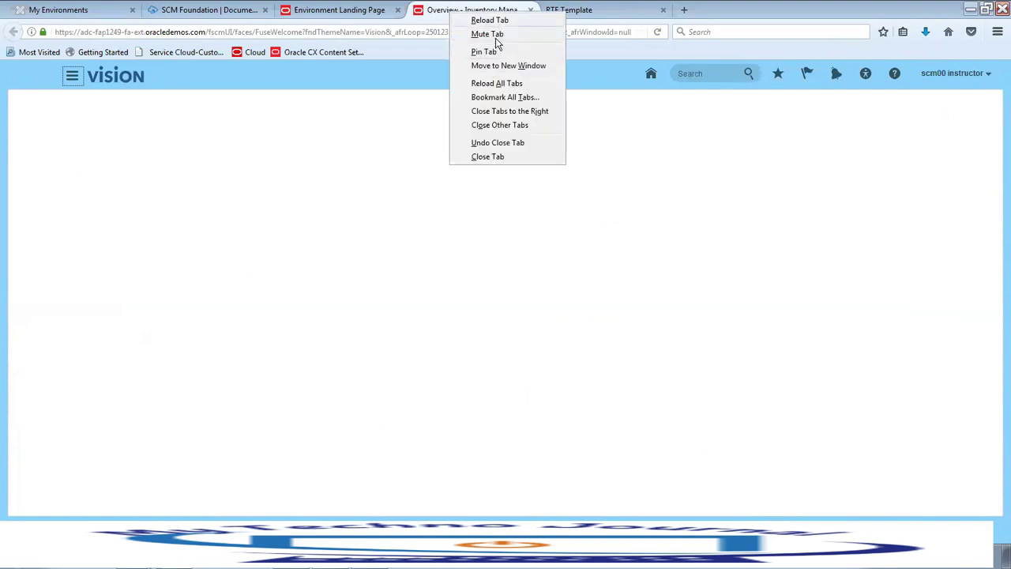
Step: Close the blank tab, relaunch ERP and SCM Cloud, and list receipt tasks for organization 002
click(484, 156)
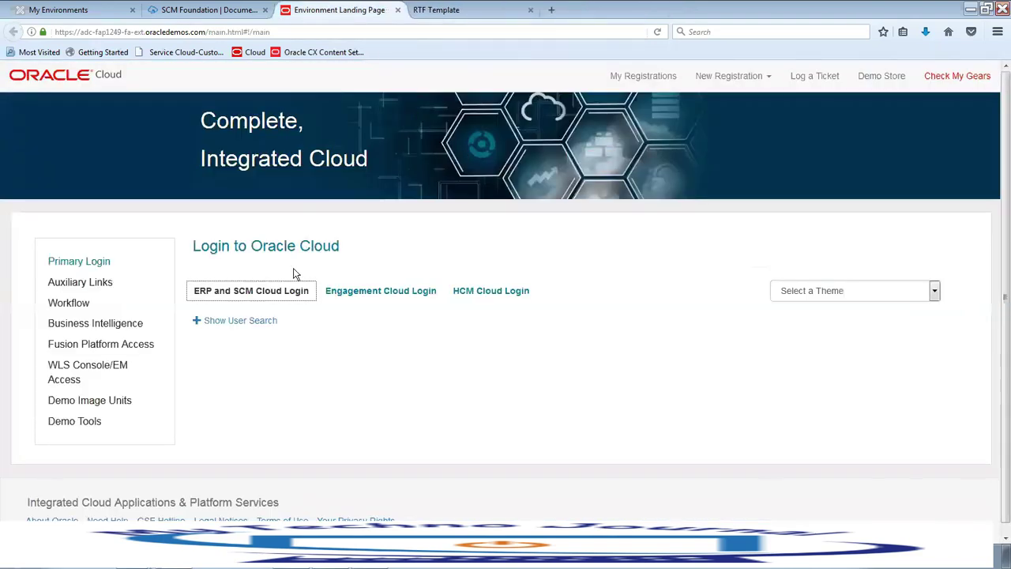
click(283, 291)
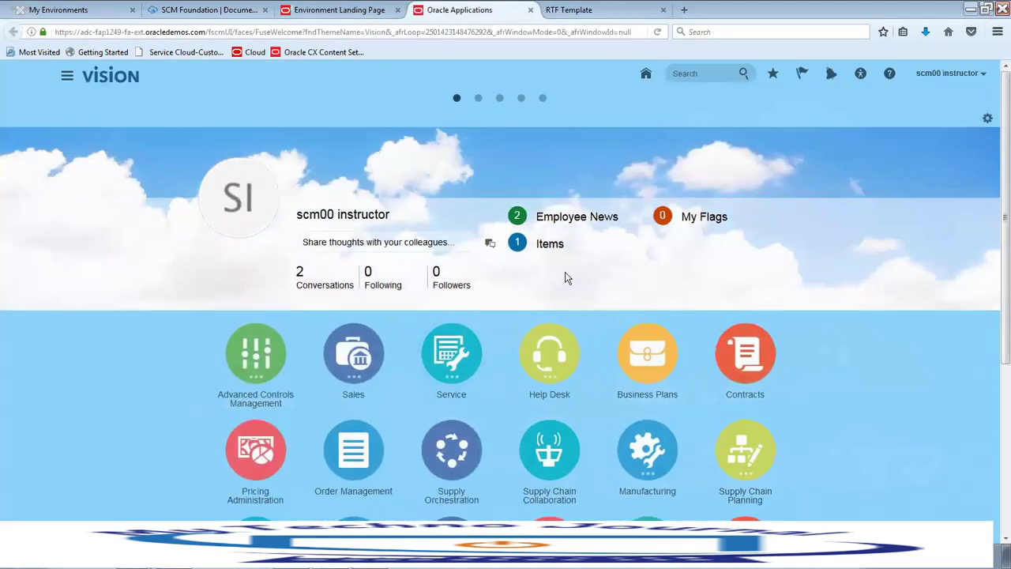
scroll(565, 278, down, 5)
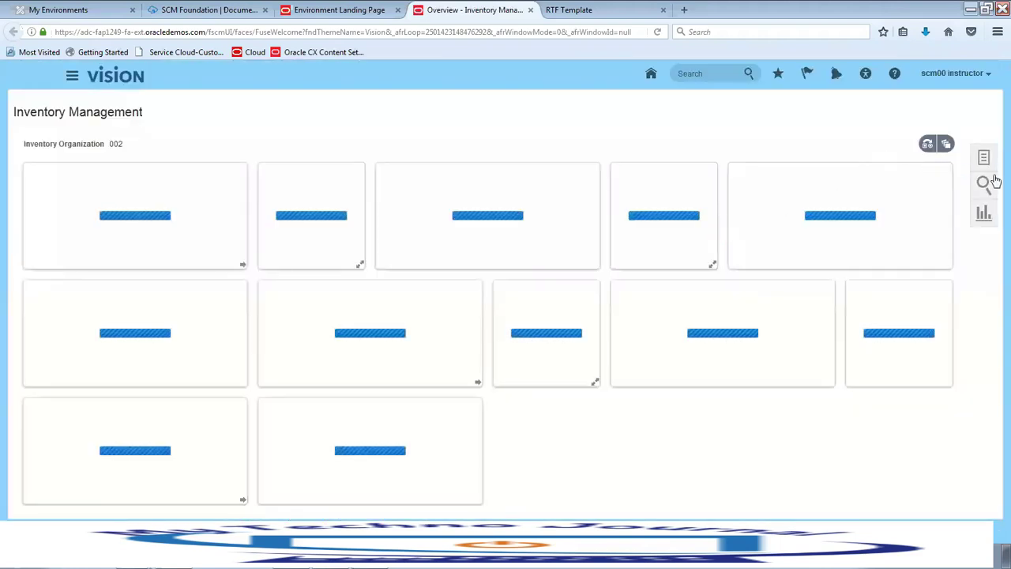
click(984, 158)
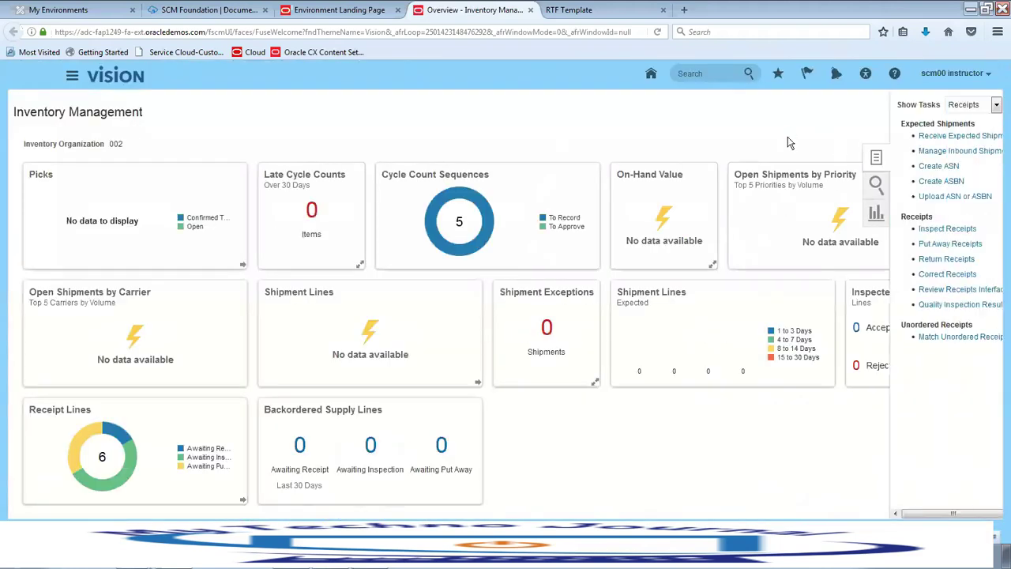
Step: Search Receive Expected Shipments for in-transit shipment 305865 and select its AS65001 line
click(876, 139)
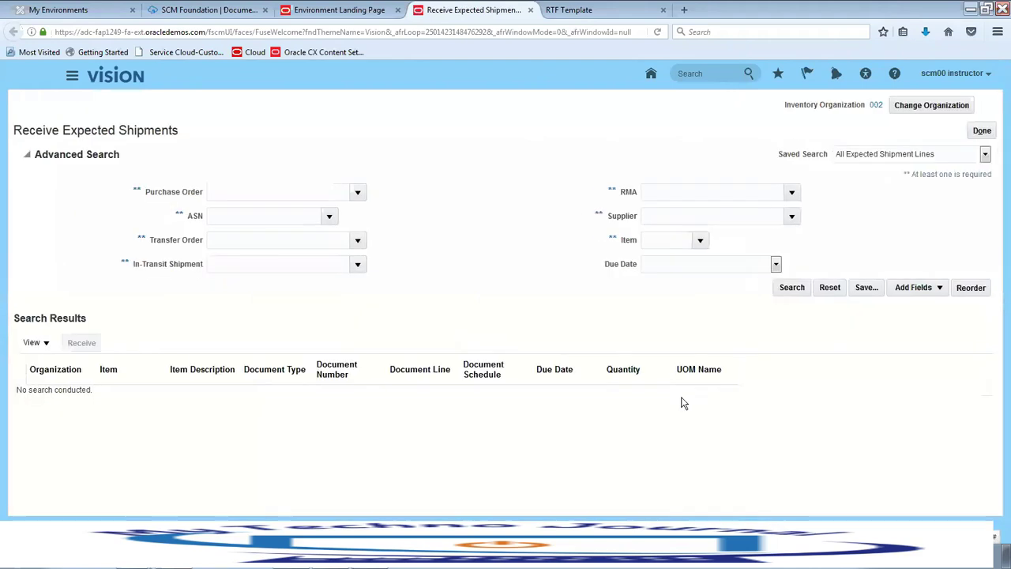
click(255, 264)
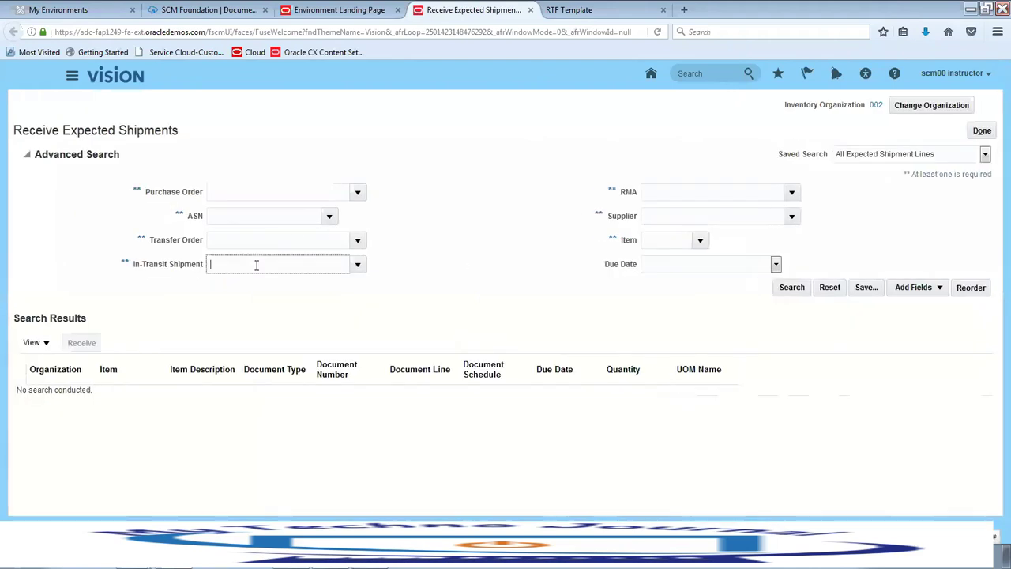
text(305865)
click(785, 288)
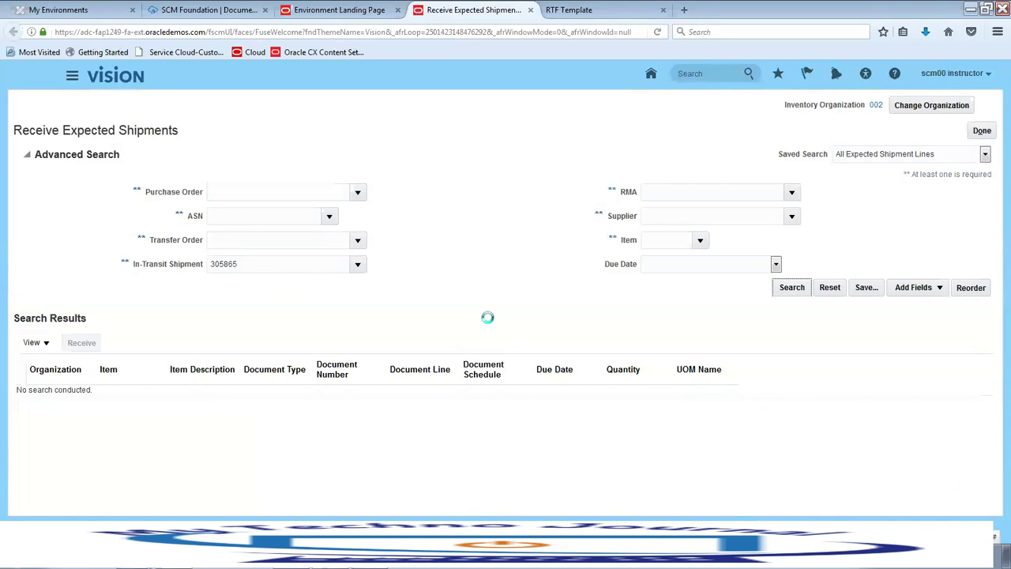
click(72, 262)
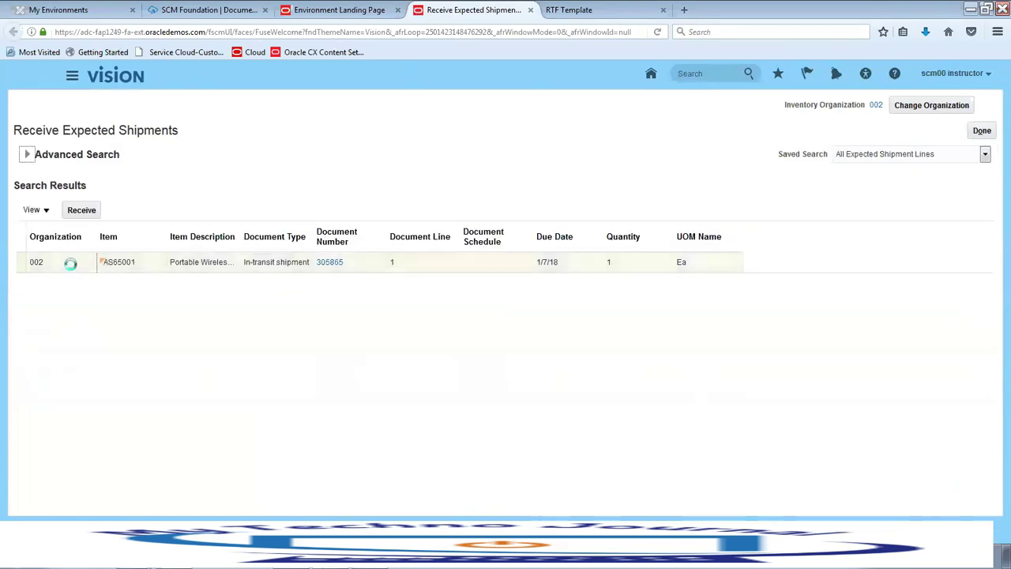
Step: Receive quantity 1, create and submit receipt 60047, and acknowledge the confirmation
click(82, 211)
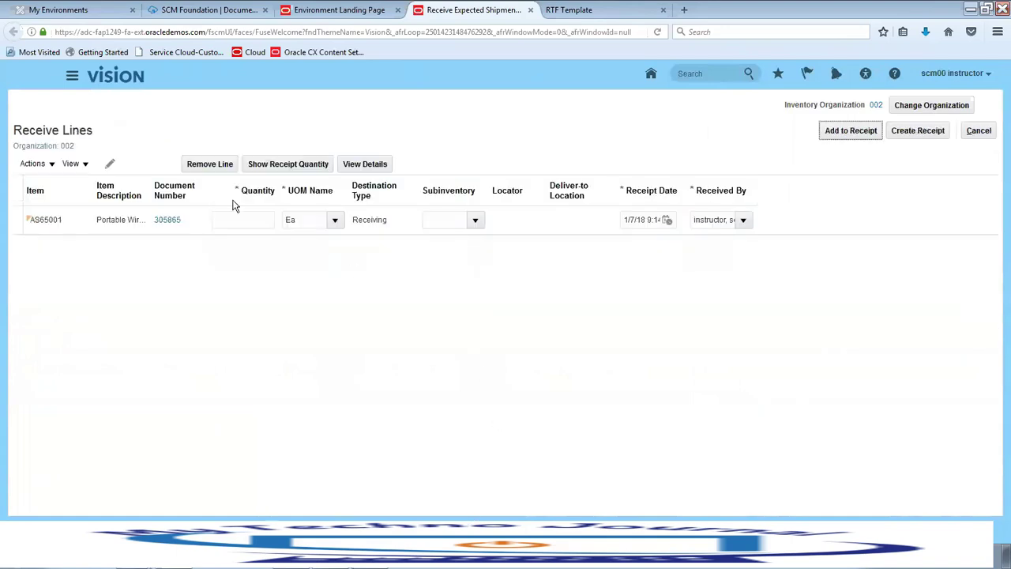
click(251, 216)
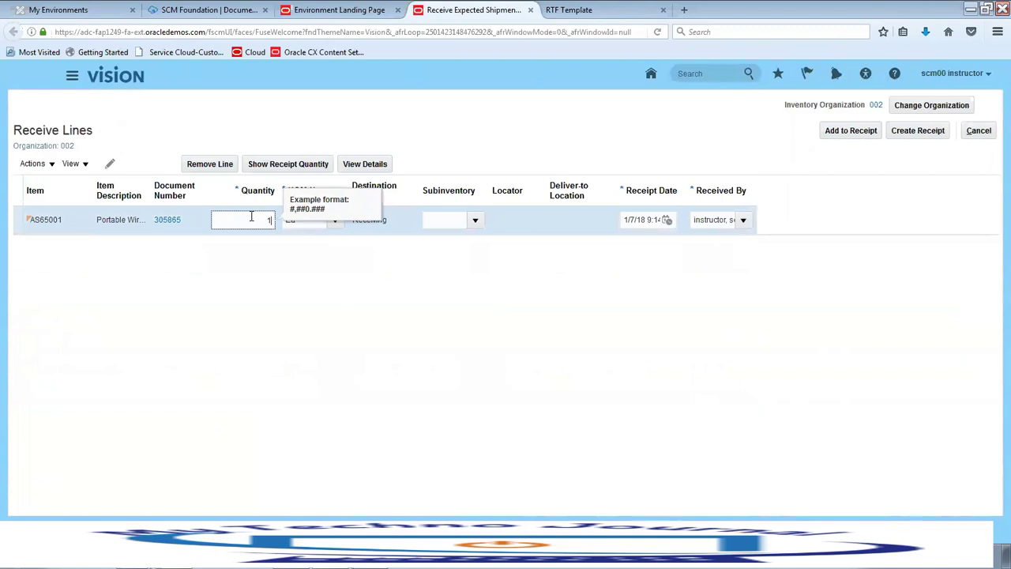
click(419, 305)
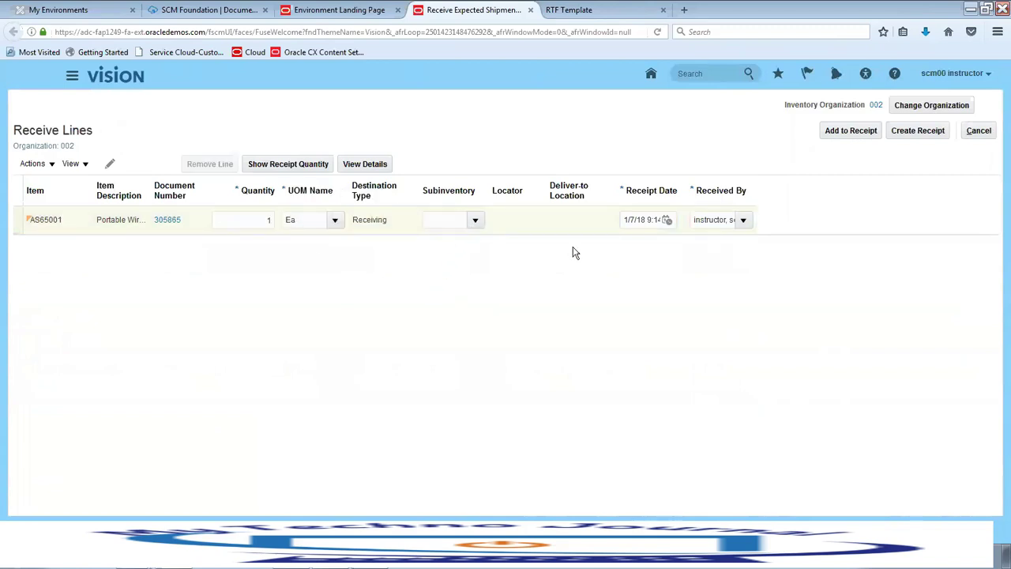
click(921, 133)
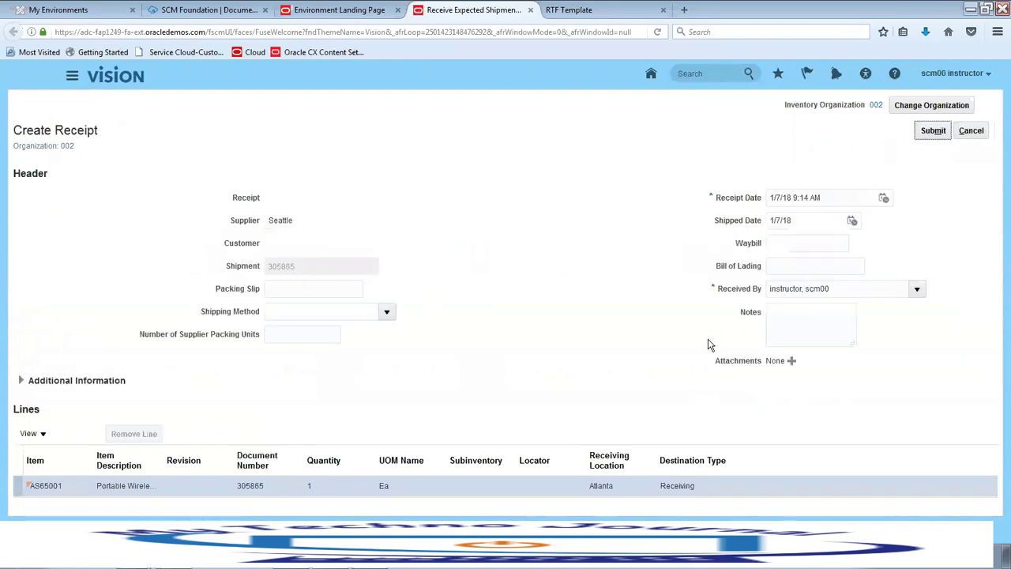
click(934, 132)
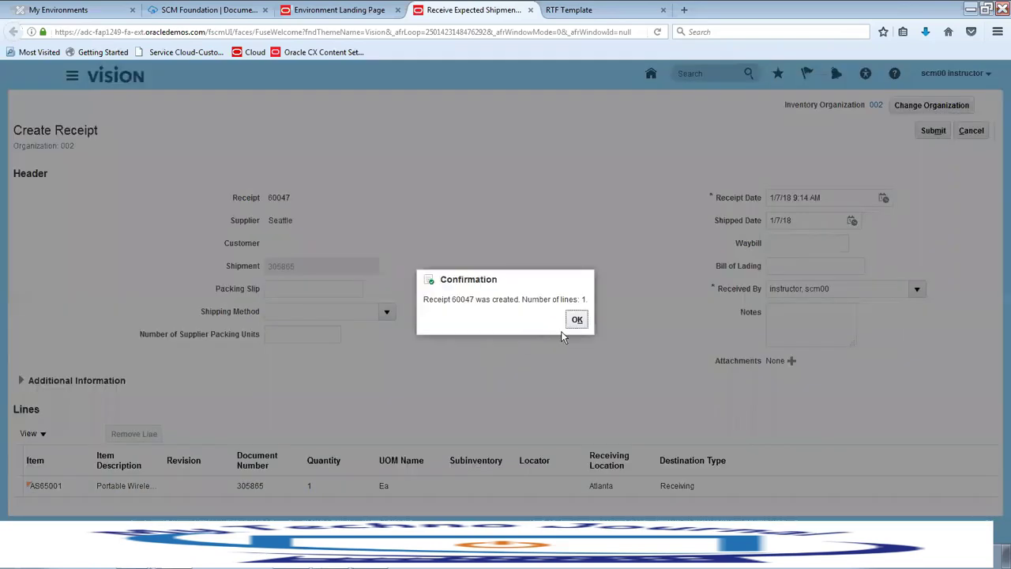
double_click(463, 299)
click(576, 320)
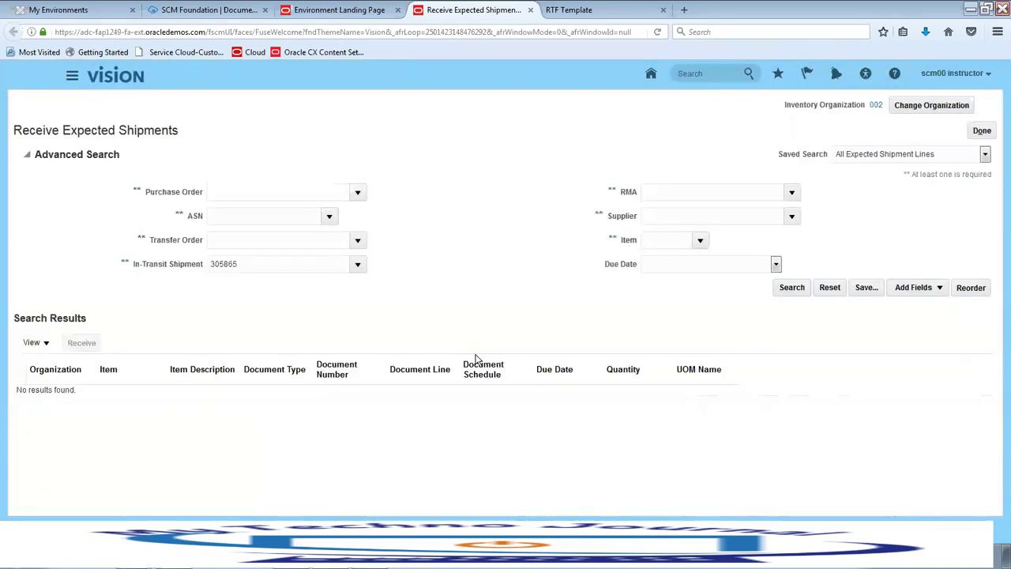
Step: In Inspect Receipts, search in-transit shipment 305865 and select receipt 60047's AS65001 line
click(981, 132)
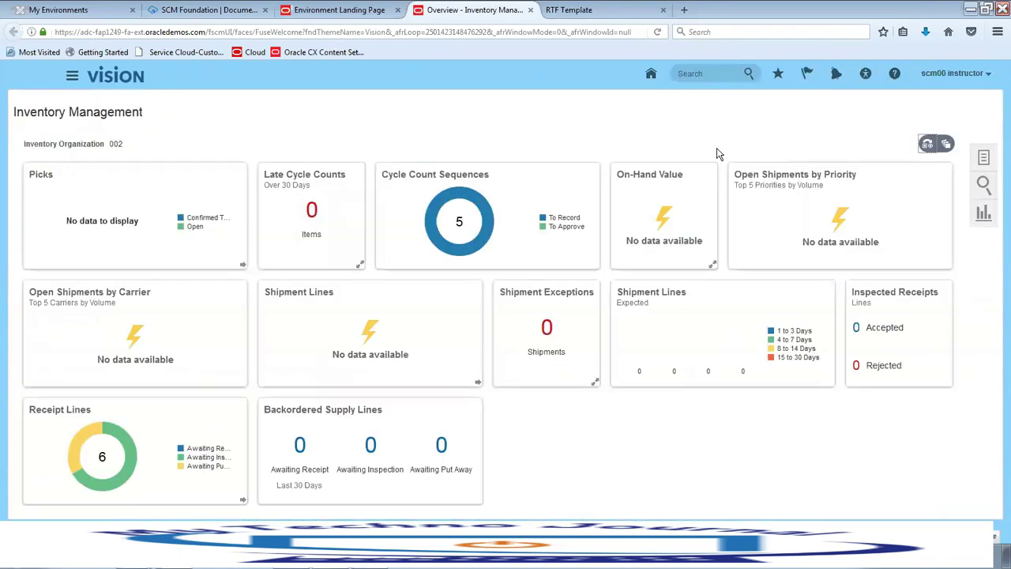
click(987, 159)
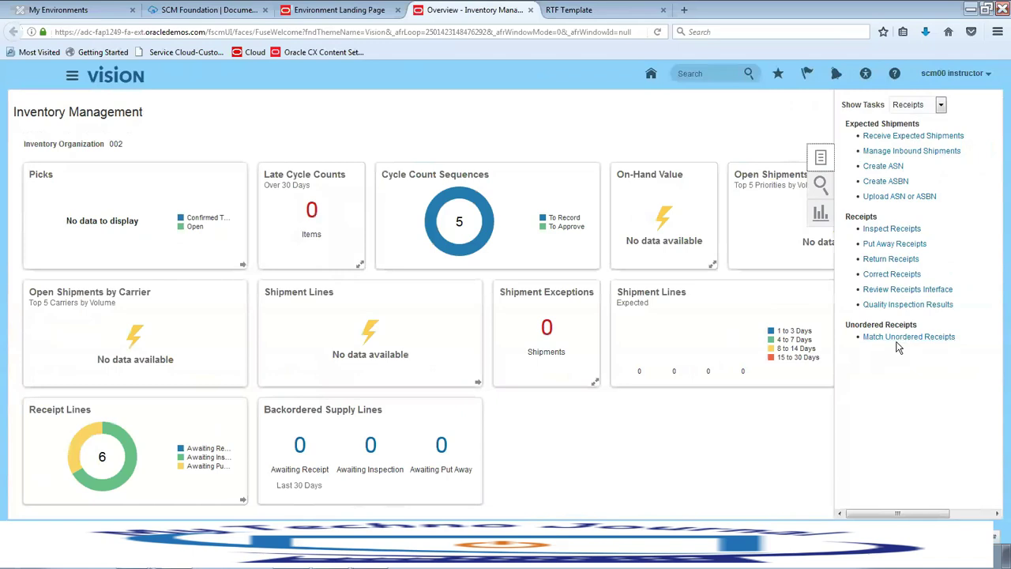
click(893, 229)
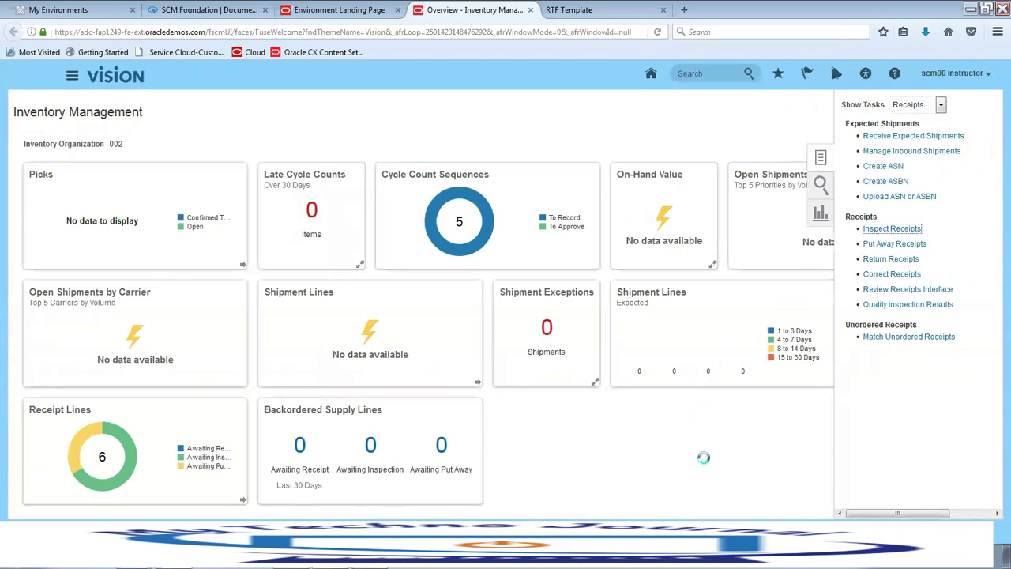
click(243, 269)
text(305865)
click(795, 291)
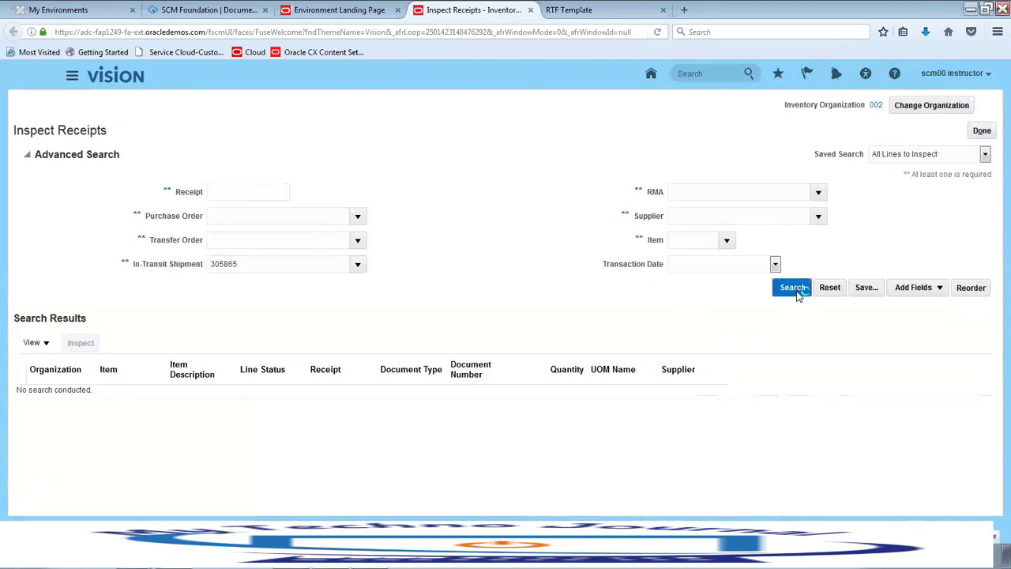
click(69, 261)
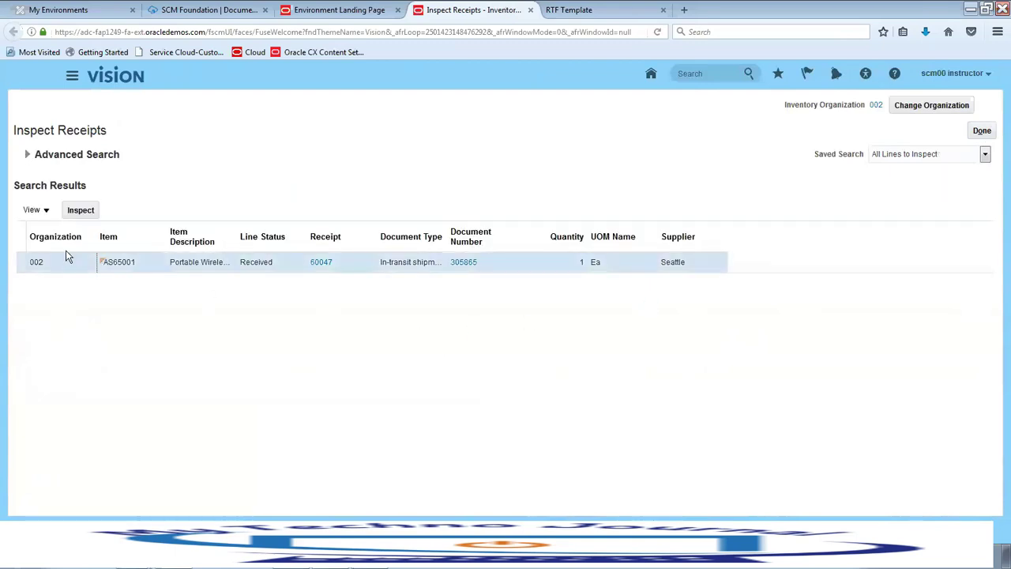
Step: Inspect the AS65001 line with quality Excellent and submit, triggering error RCV-2445425
click(81, 209)
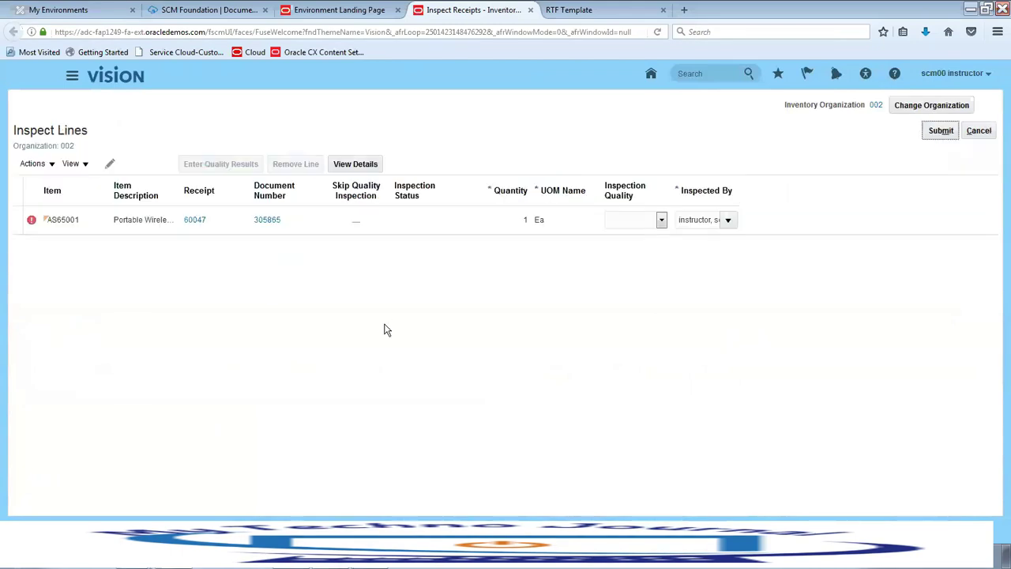
click(641, 223)
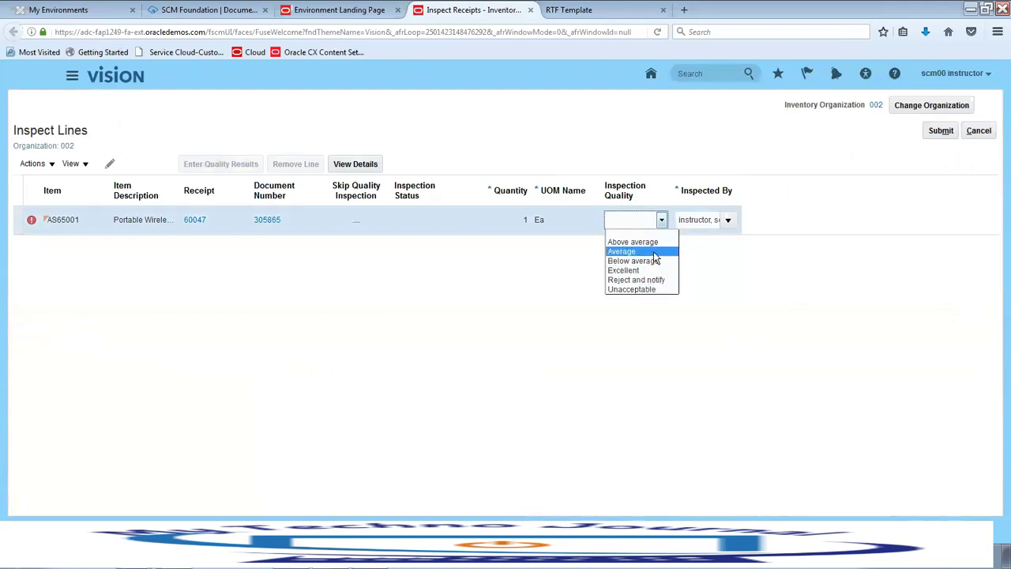
click(637, 271)
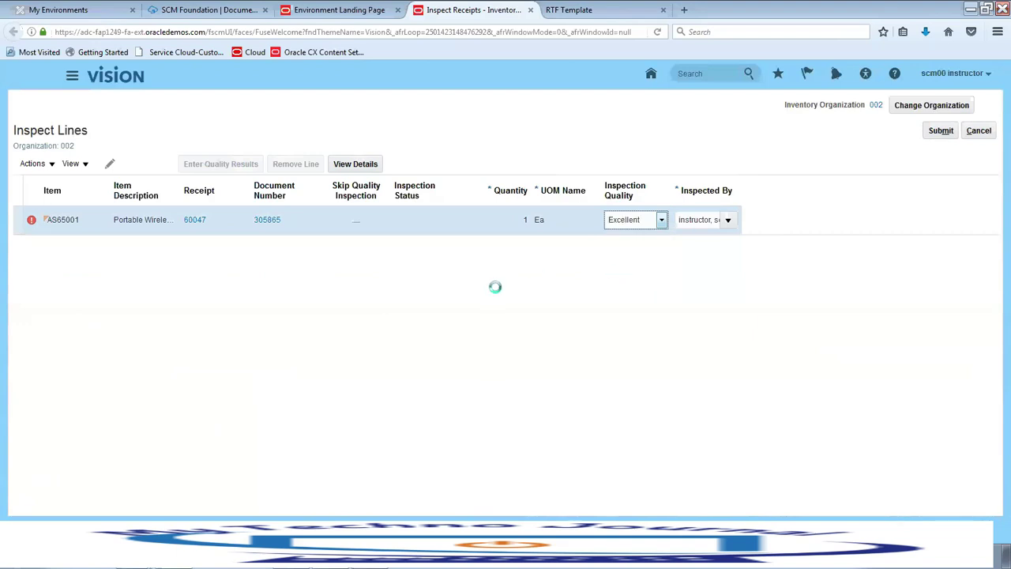
click(332, 228)
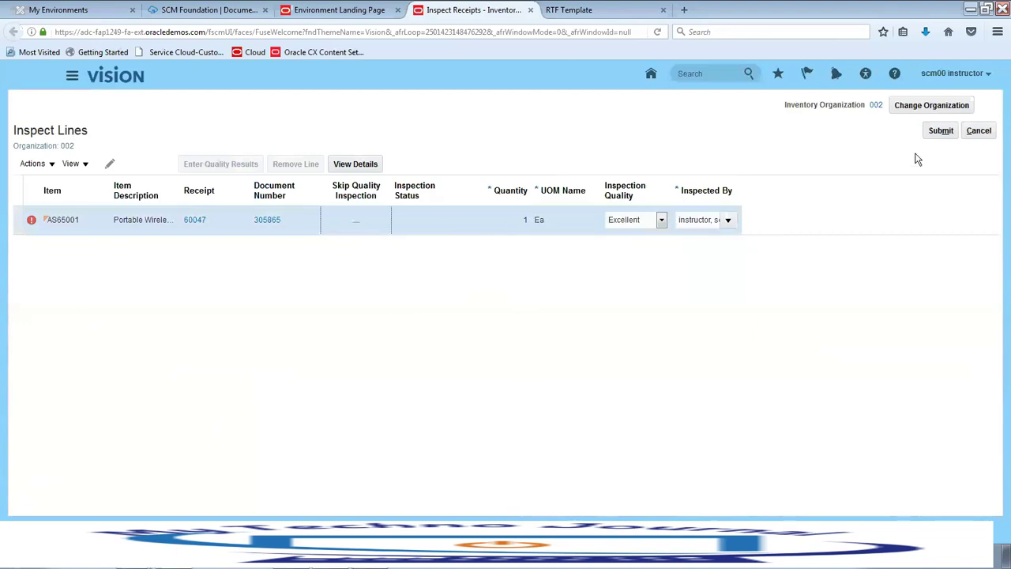
click(942, 130)
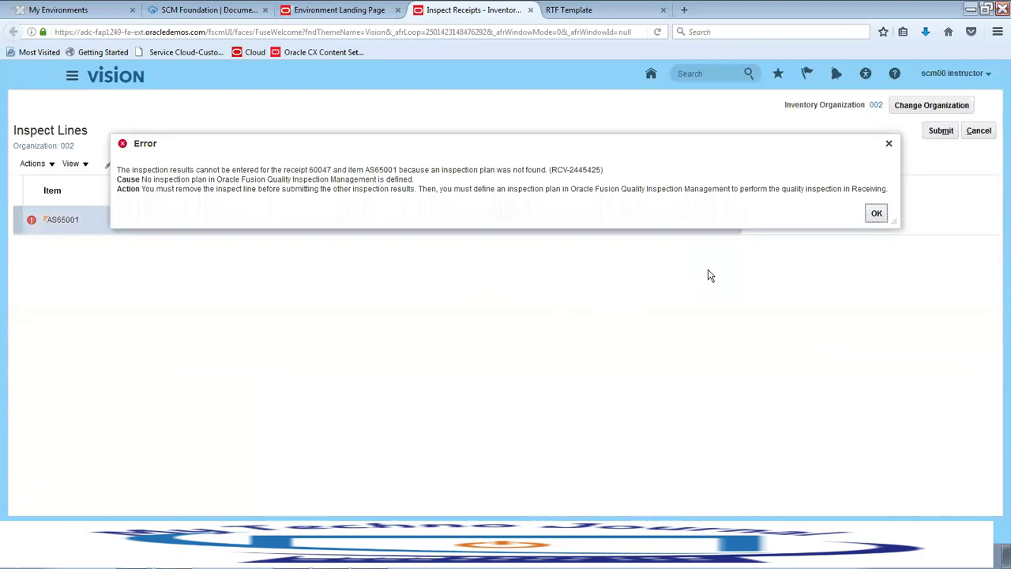
Step: Dismiss error RCV-2445425, resubmit the inspection, and dismiss the repeated missing-inspection-plan error
click(876, 214)
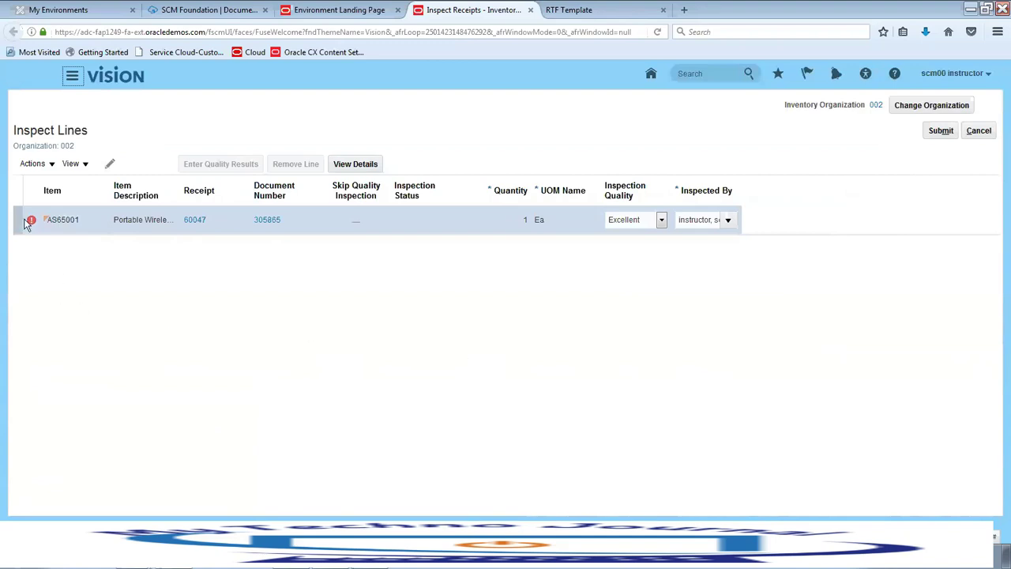
mouse_move(32, 226)
click(941, 130)
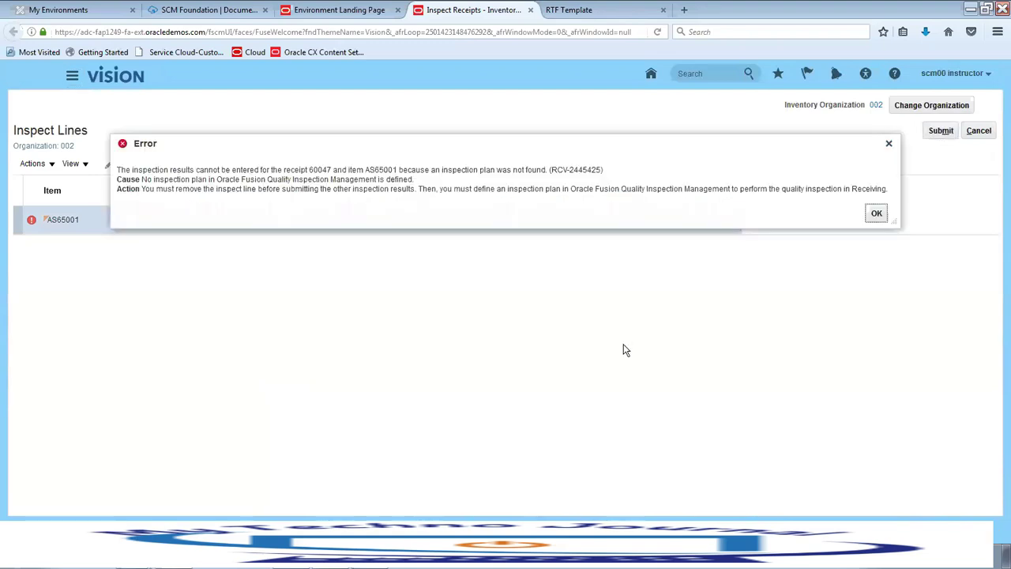
click(878, 214)
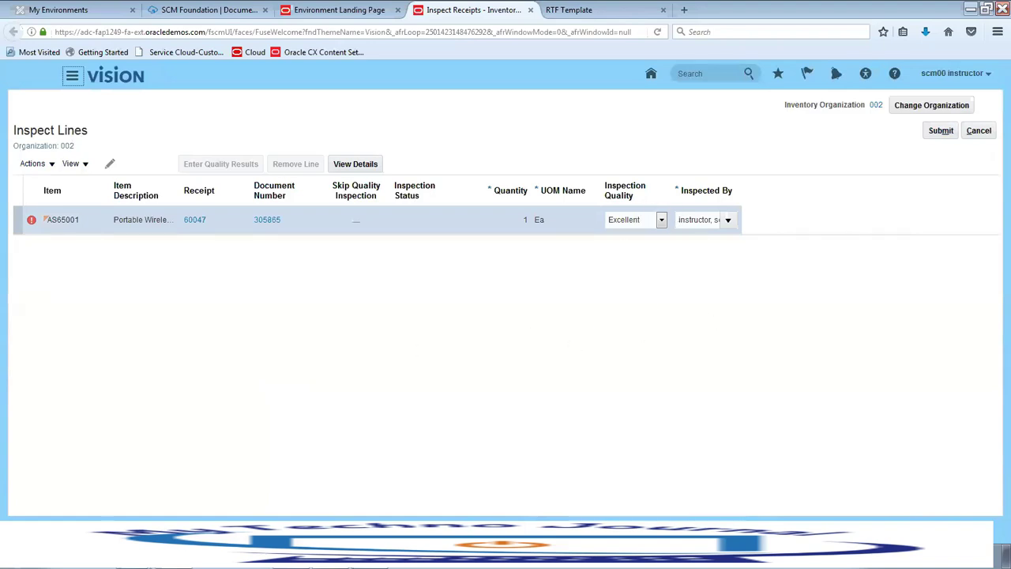
Step: Start the L13_Warehouse Receiving slide show at Practice 13-1 and advance to the Summary slide
key(alt+Tab)
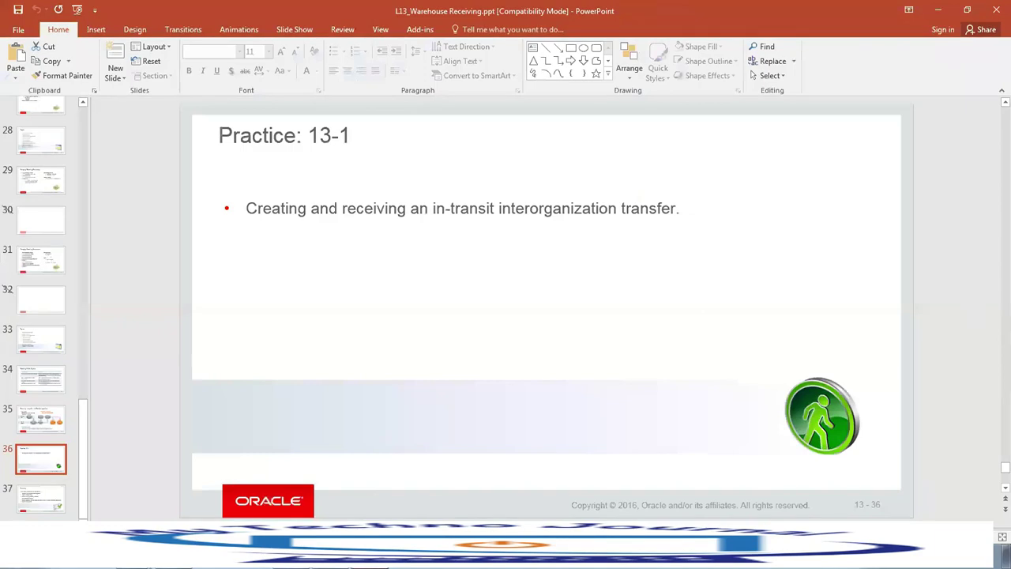
key(shift+F5)
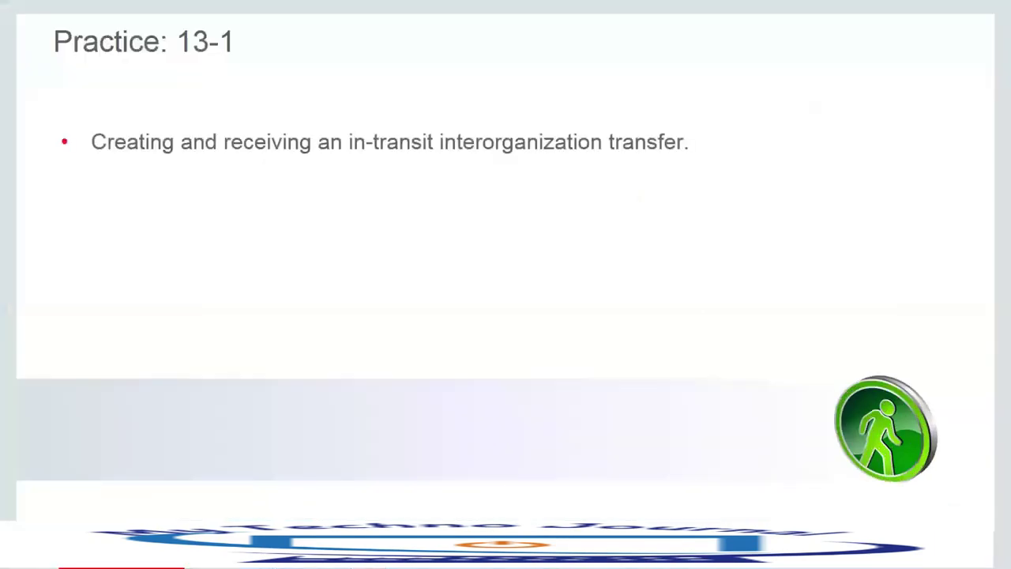
key(Right)
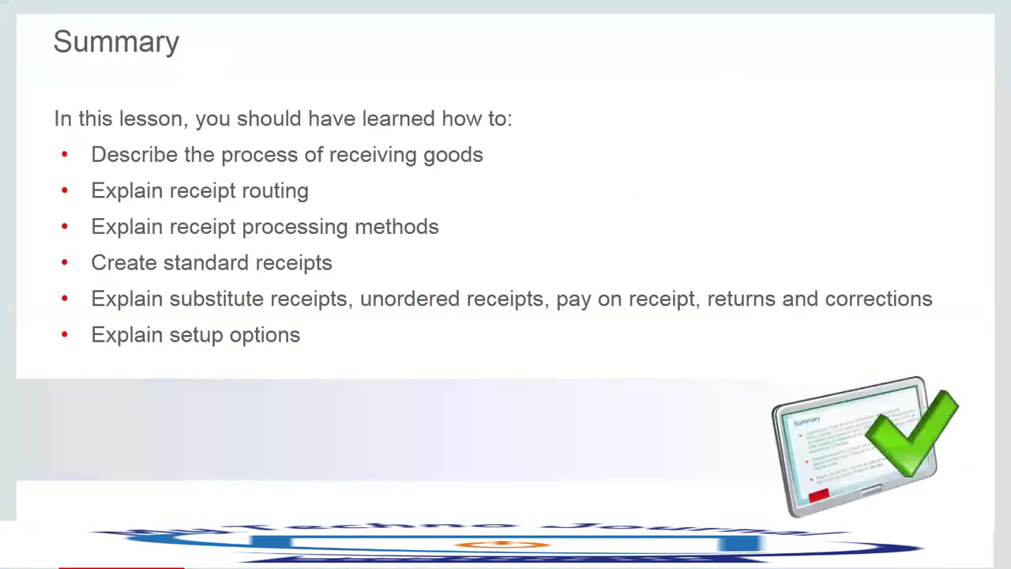